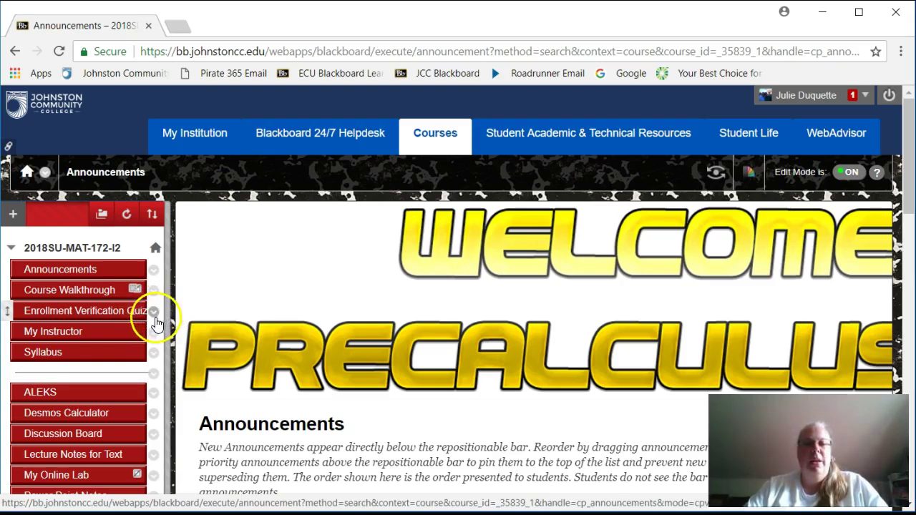
# Step: Show the My Instructor page, and open the attached PDF of the MAT 172 I2 Syllabus SU18 item on the Syllabus page
pyautogui.click(53, 331)
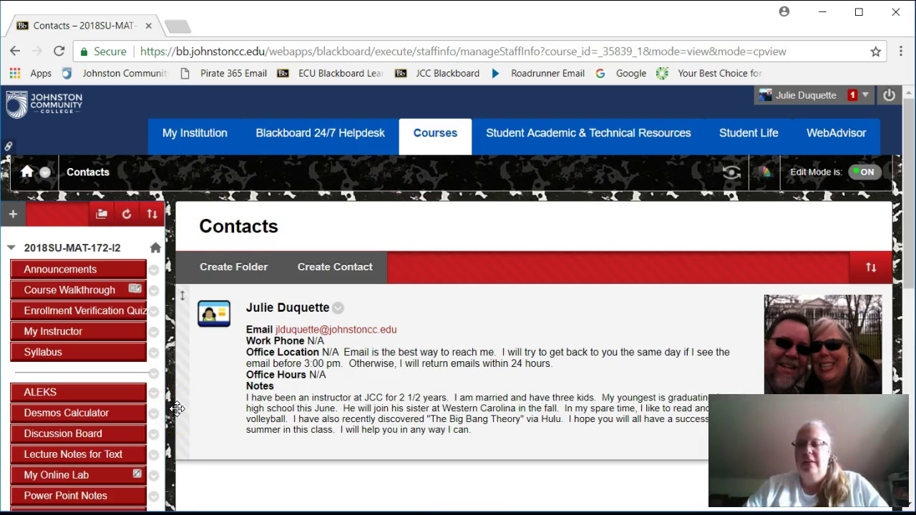
pyautogui.click(56, 358)
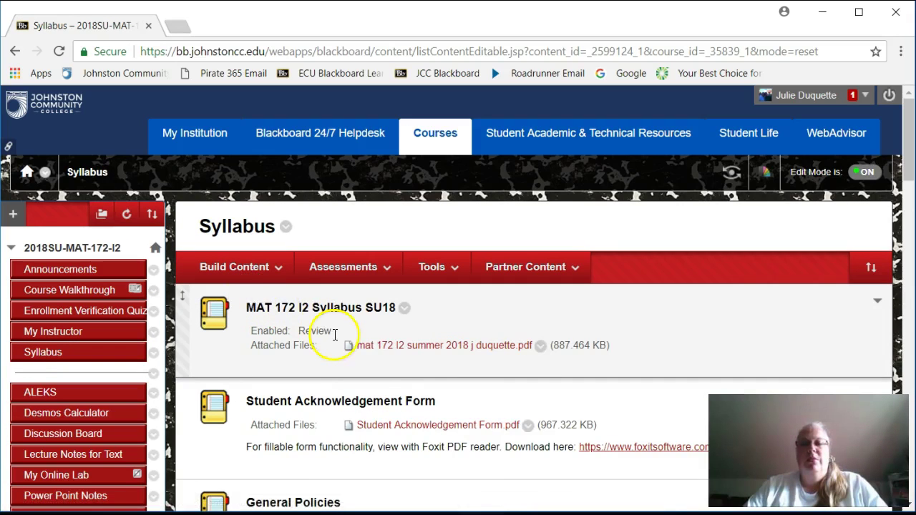
pyautogui.click(382, 349)
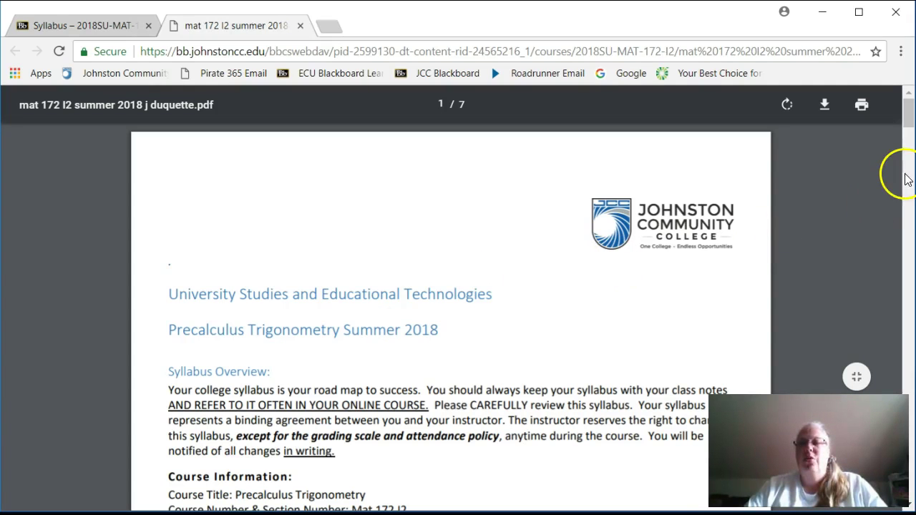
# Step: Read through the syllabus PDF from the course and faculty information to the required materials and evaluation methods
pyautogui.moveTo(907, 122); pyautogui.dragTo(906, 146)
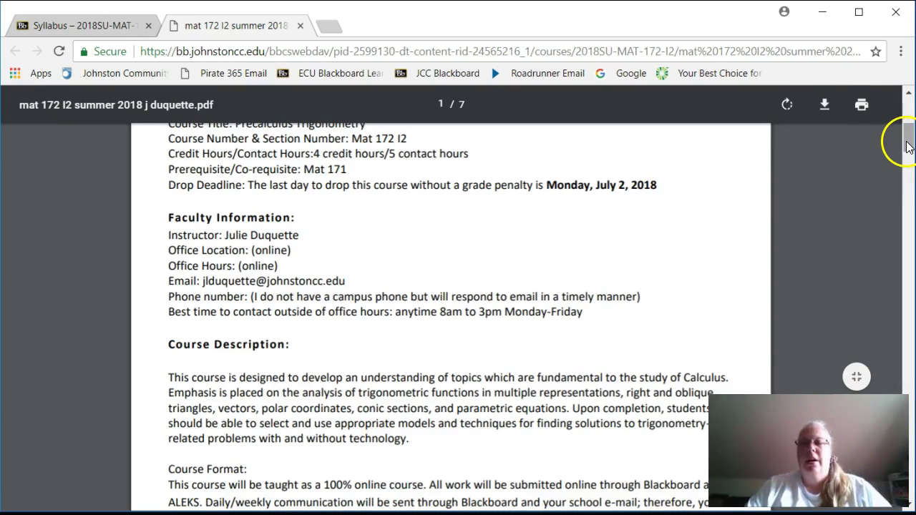
pyautogui.scroll(-1, 907, 146)
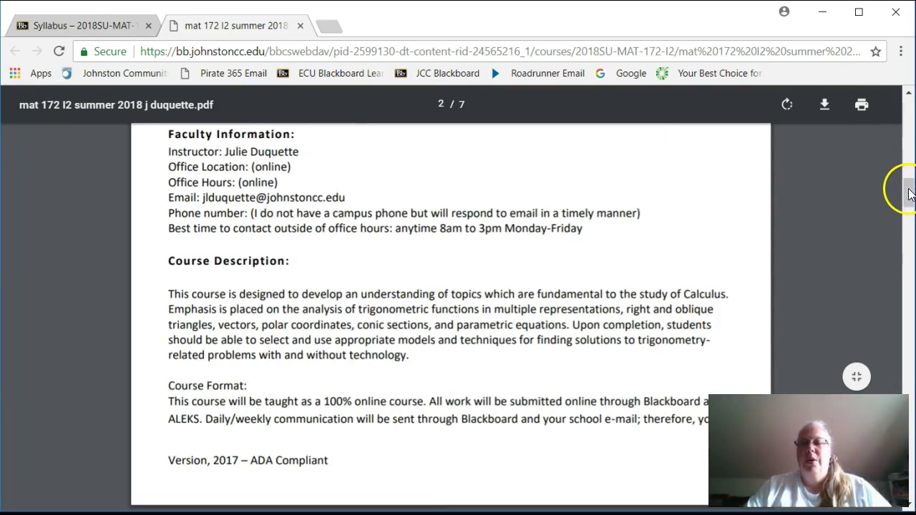
pyautogui.scroll(-14, 909, 197)
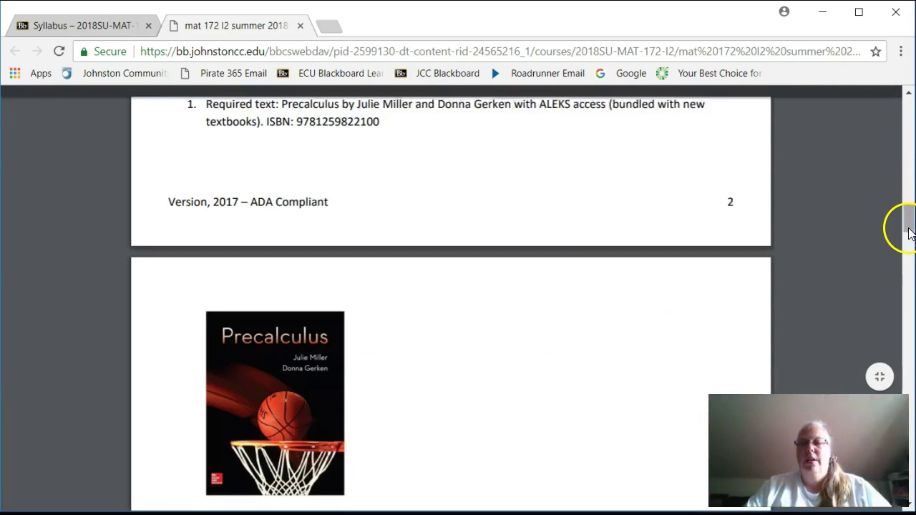
pyautogui.scroll(-5, 910, 243)
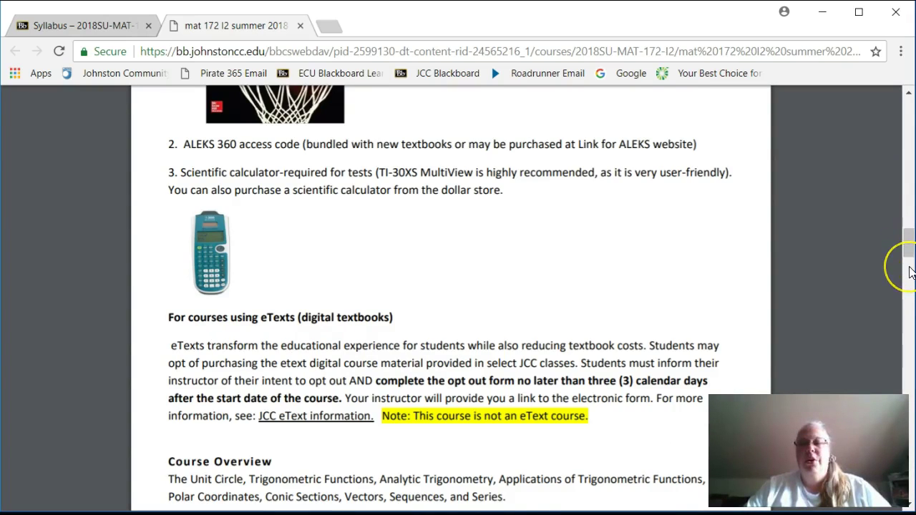
pyautogui.scroll(-5, 910, 271)
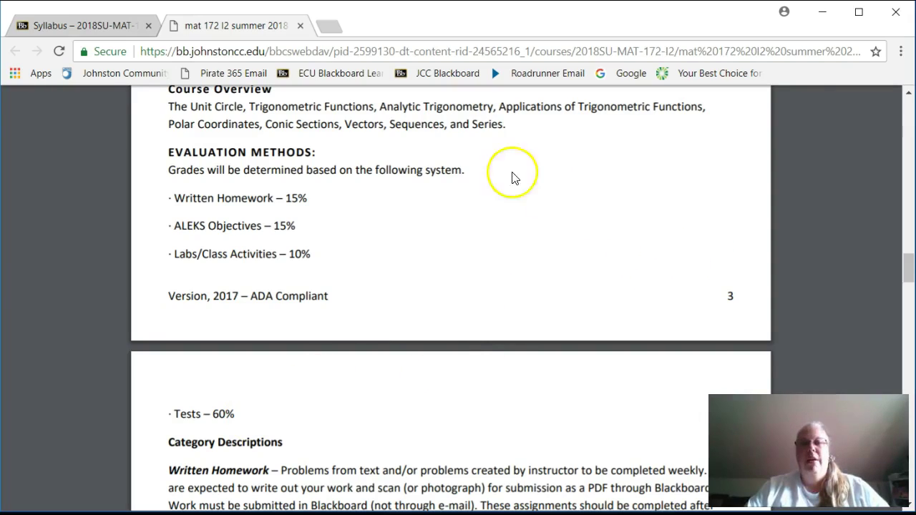
# Step: Return to the Blackboard course, enter student preview, and mark the MAT 172 I2 Syllabus SU18 item as reviewed
pyautogui.click(132, 27)
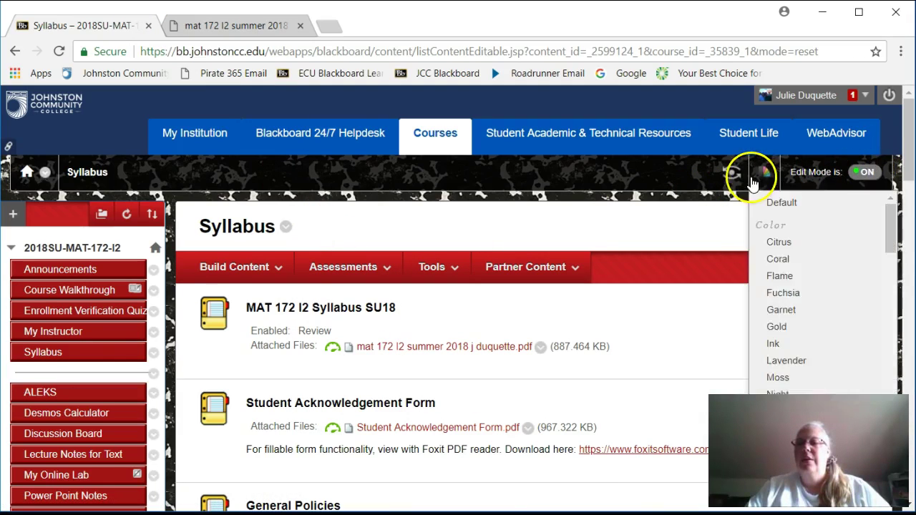
pyautogui.click(730, 177)
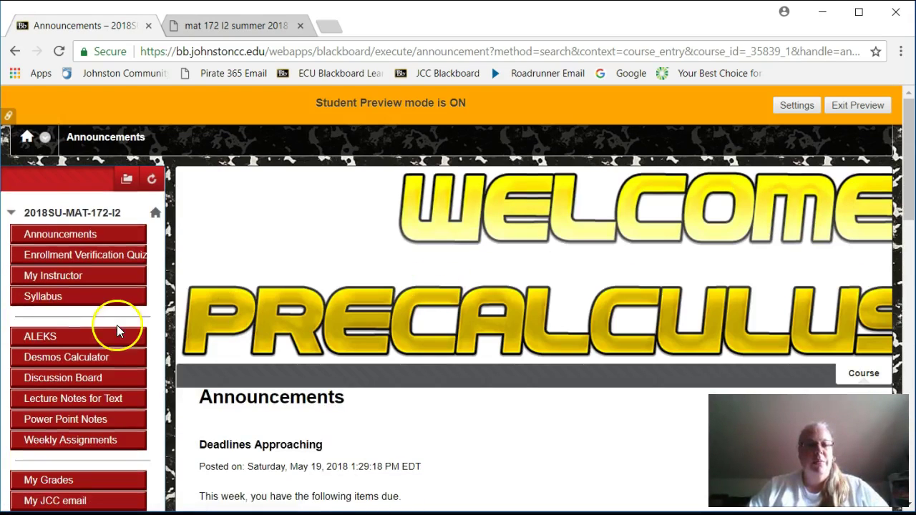
pyautogui.click(55, 304)
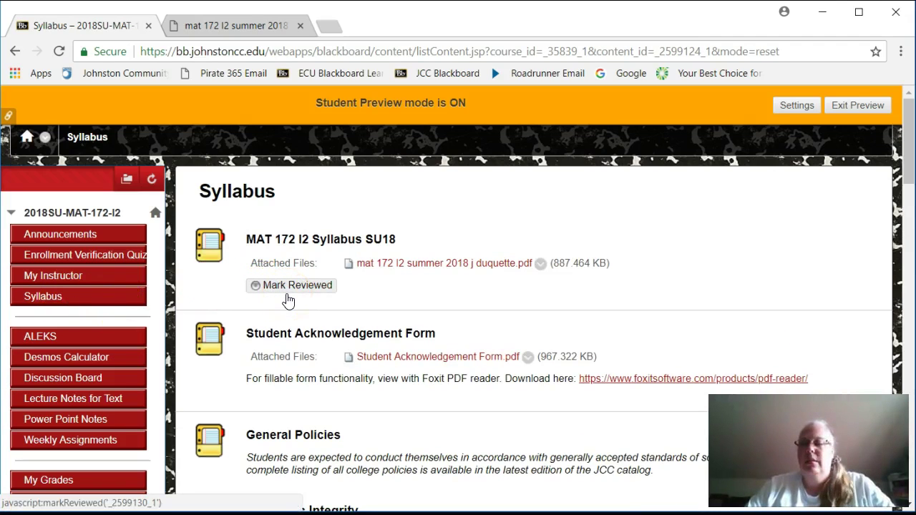
pyautogui.click(285, 300)
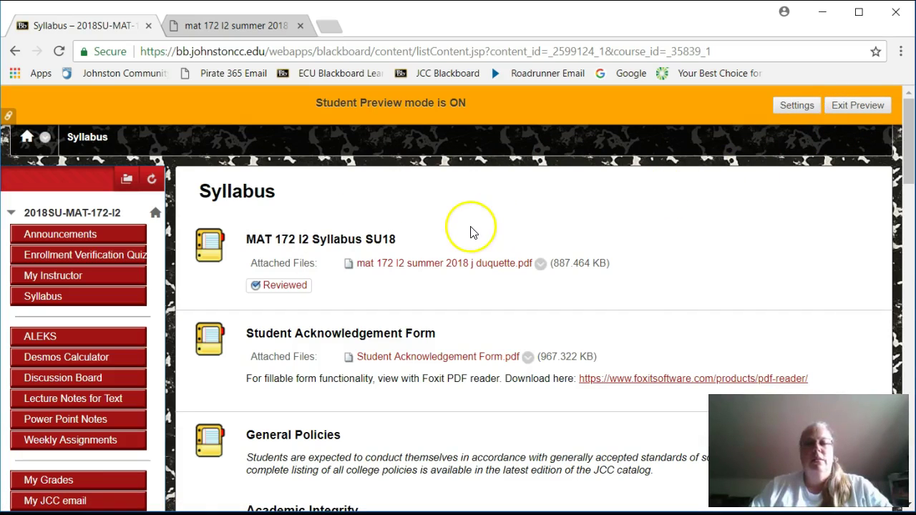
# Step: Exit the student preview, deleting the preview user and all its data
pyautogui.click(862, 106)
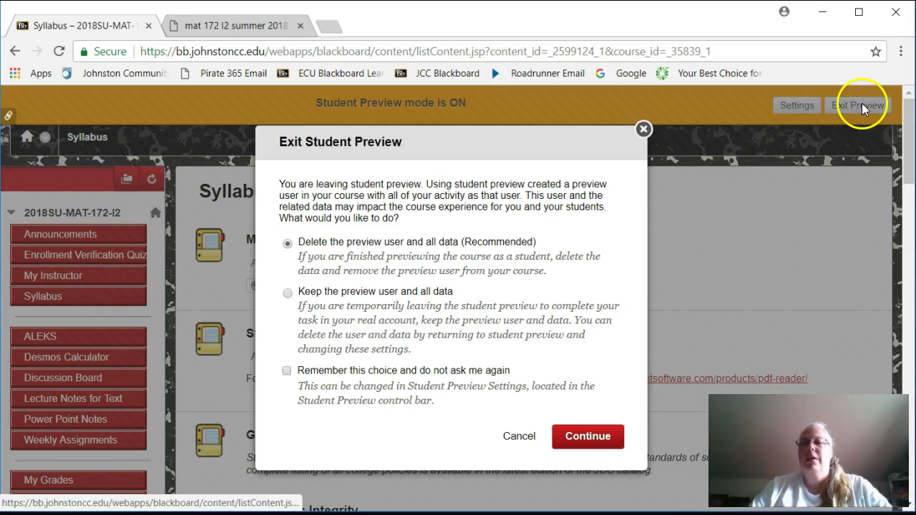
pyautogui.click(580, 438)
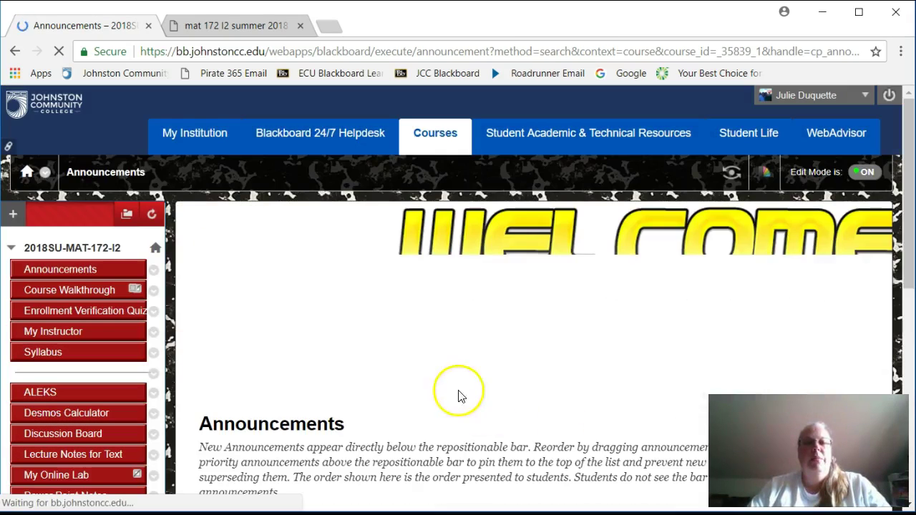
# Step: Launch ALEKS for the Precalculus Trigonometry - Summer 2018 course through the McGraw-Hill Campus link
pyautogui.click(51, 398)
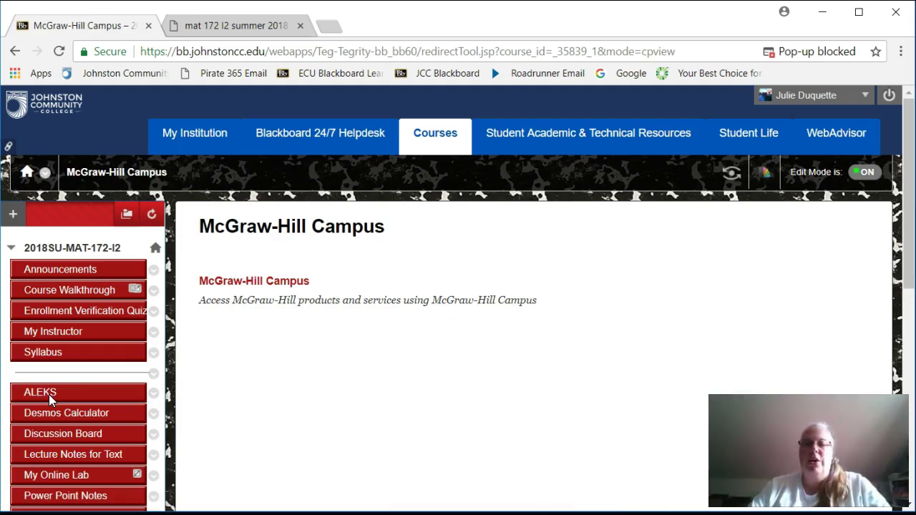
pyautogui.click(257, 286)
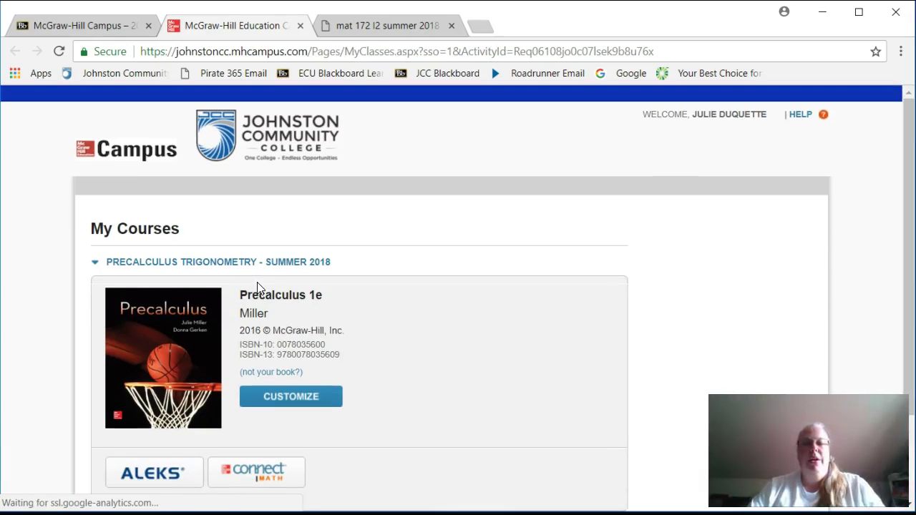
pyautogui.click(163, 477)
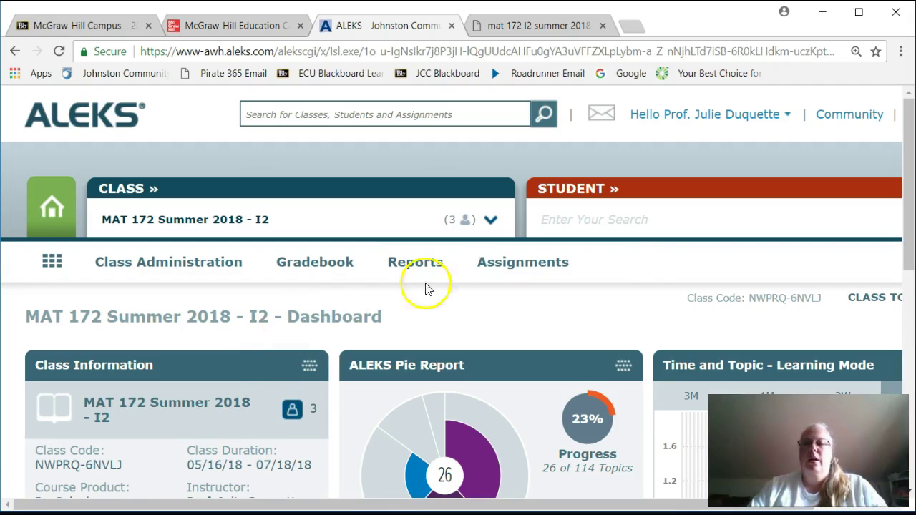
# Step: Open the student view of the MAT 172 Summer 2018 - I2 class from the ALEKS class tools
pyautogui.click(860, 303)
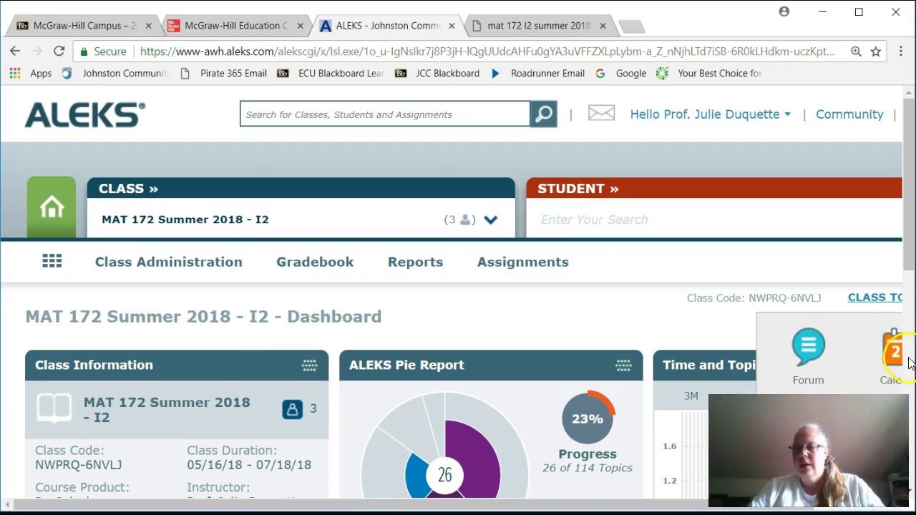
pyautogui.moveTo(910, 256); pyautogui.dragTo(913, 280)
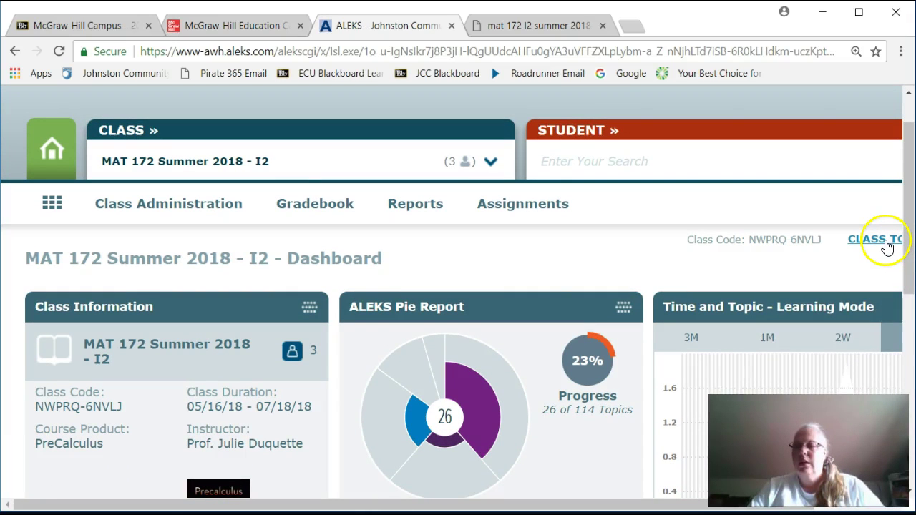
pyautogui.click(884, 241)
pyautogui.click(891, 379)
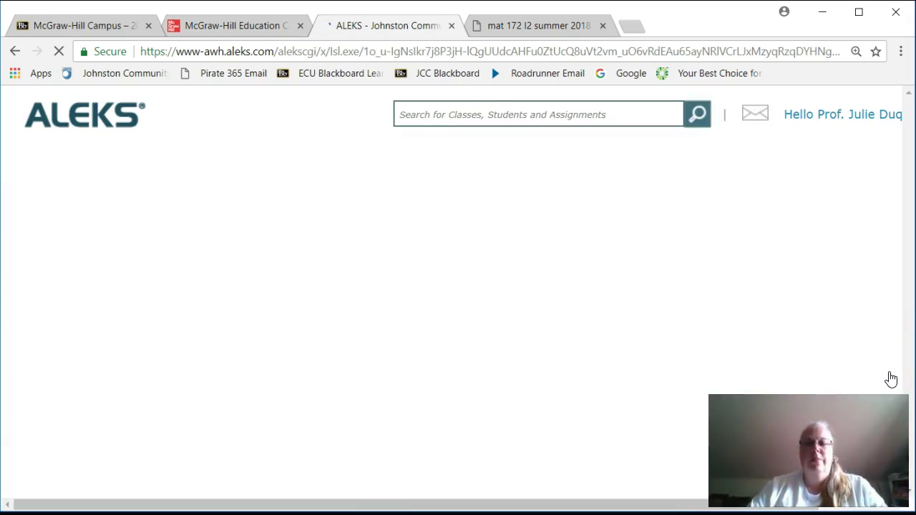
pyautogui.moveTo(909, 308); pyautogui.dragTo(902, 379)
pyautogui.click(549, 419)
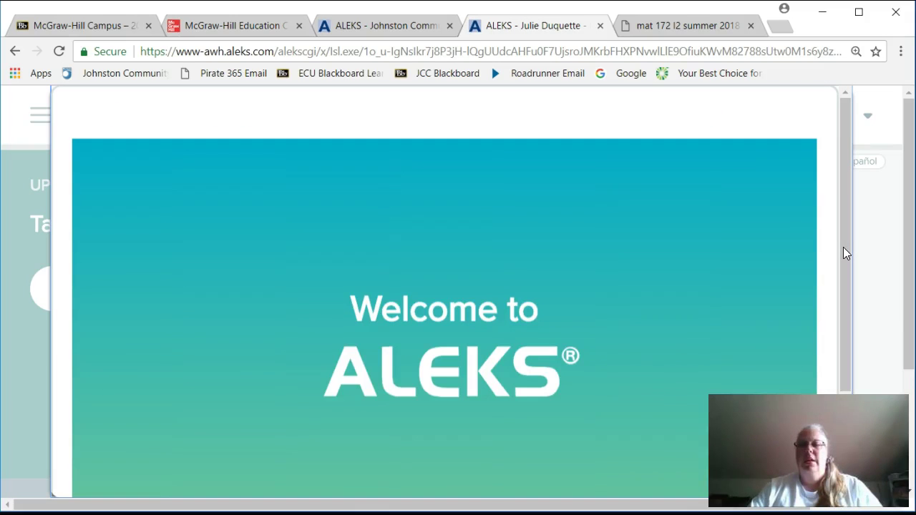
# Step: Advance through all three Welcome to ALEKS introduction slides and close them
pyautogui.moveTo(844, 250); pyautogui.dragTo(822, 372)
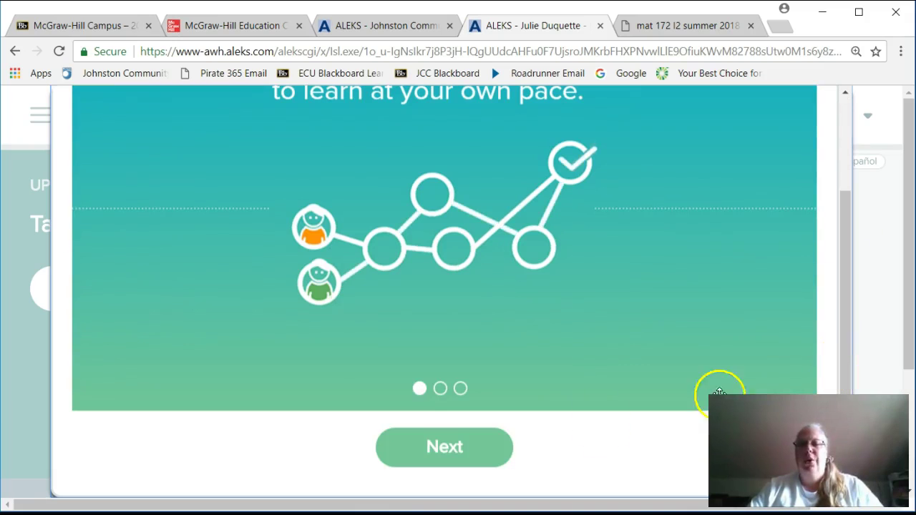
pyautogui.click(488, 449)
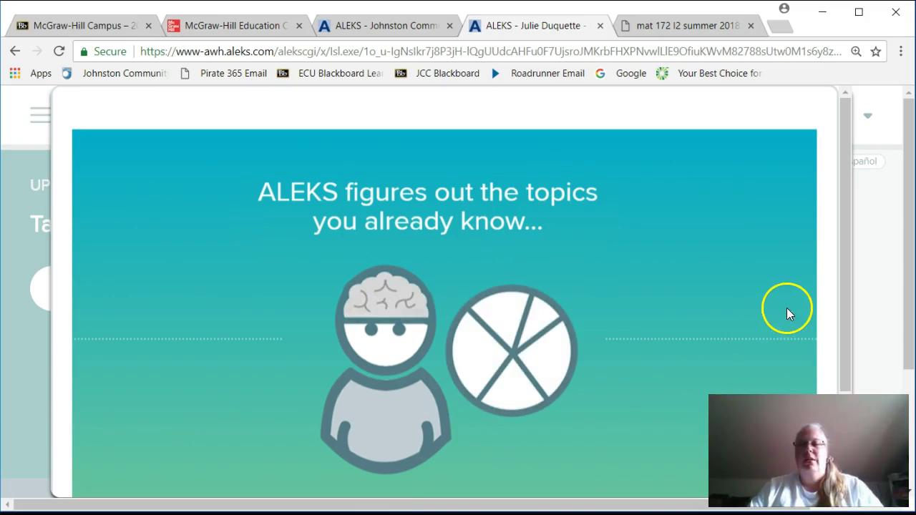
pyautogui.moveTo(846, 288); pyautogui.dragTo(815, 399)
pyautogui.click(442, 449)
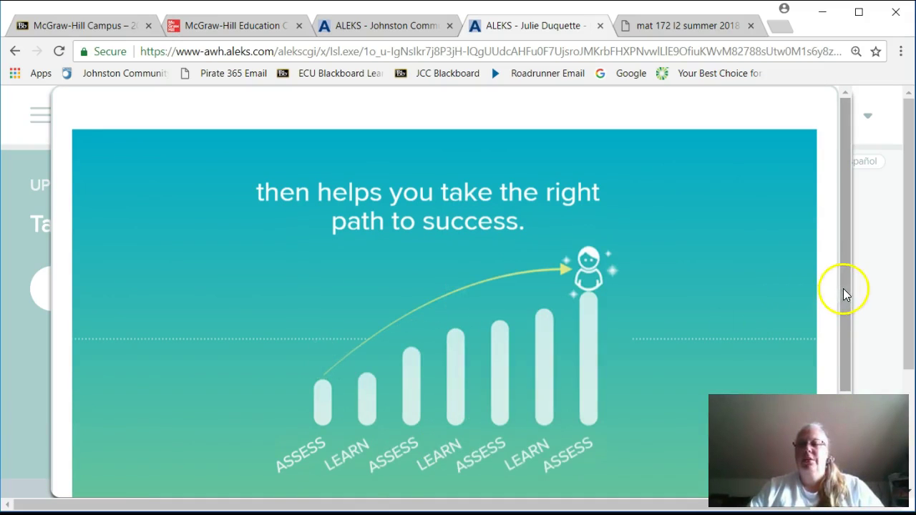
pyautogui.moveTo(843, 288); pyautogui.dragTo(842, 367)
pyautogui.click(459, 472)
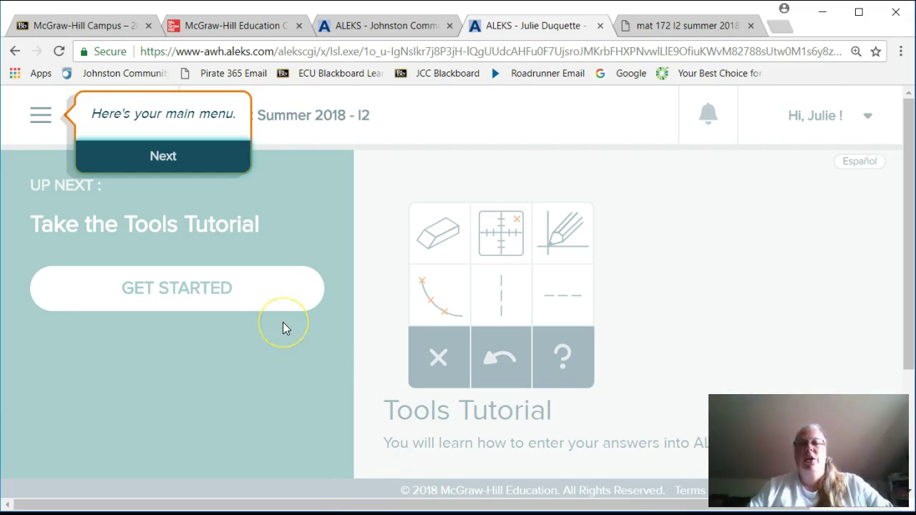
# Step: Step through the guided hints on the main menu, notifications and suggested task, and start the Tools Tutorial
pyautogui.click(165, 162)
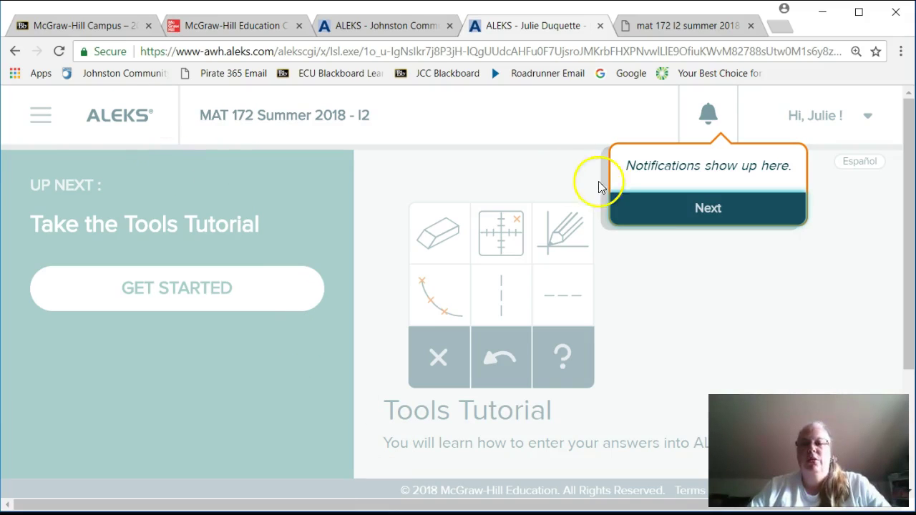
pyautogui.click(708, 209)
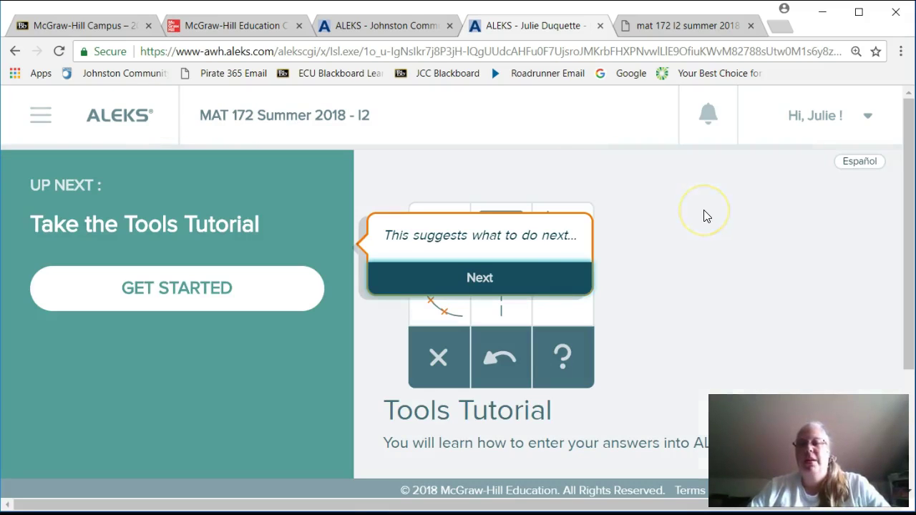
pyautogui.click(479, 279)
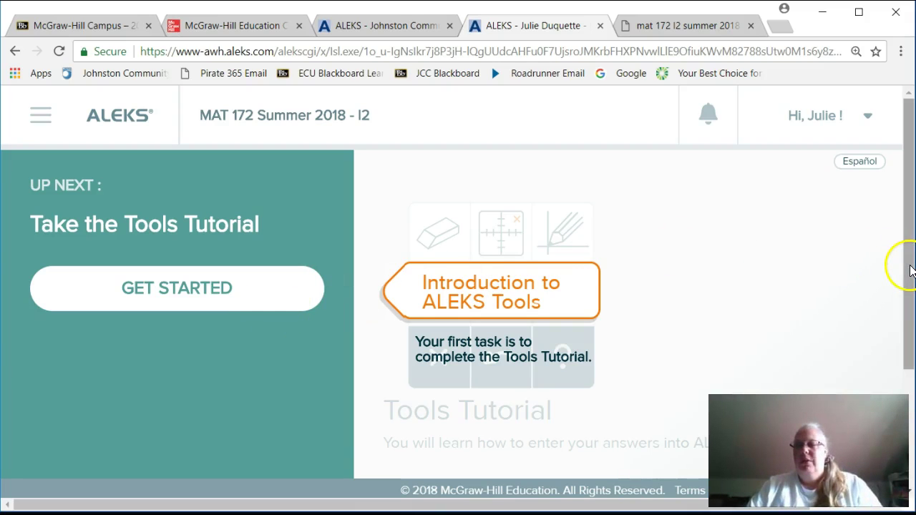
pyautogui.moveTo(908, 267); pyautogui.dragTo(895, 282)
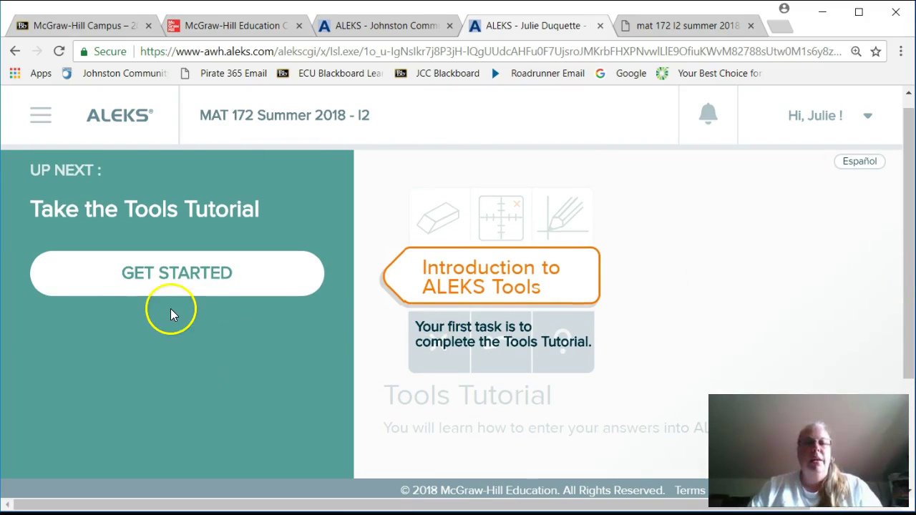
pyautogui.click(175, 282)
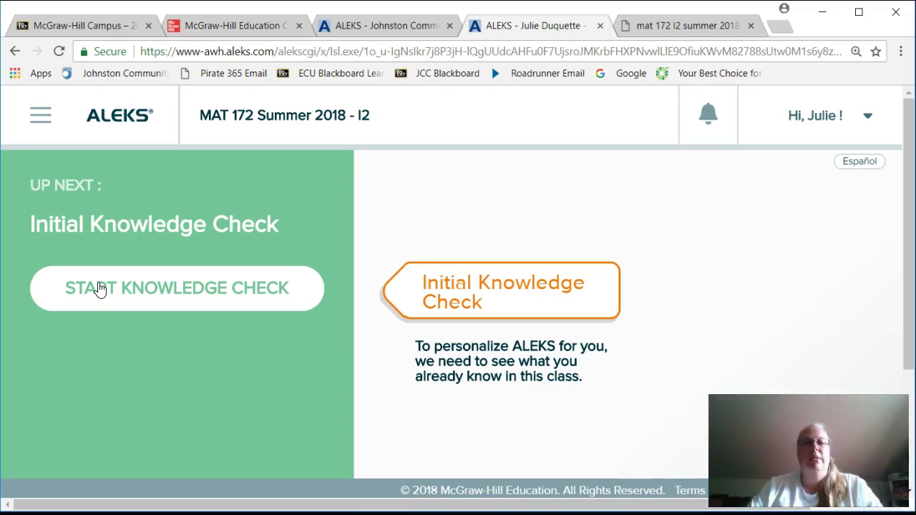
# Step: Open the Precalculus ebook from the Textbook entry and bring its window with the chapter list into view
pyautogui.click(42, 116)
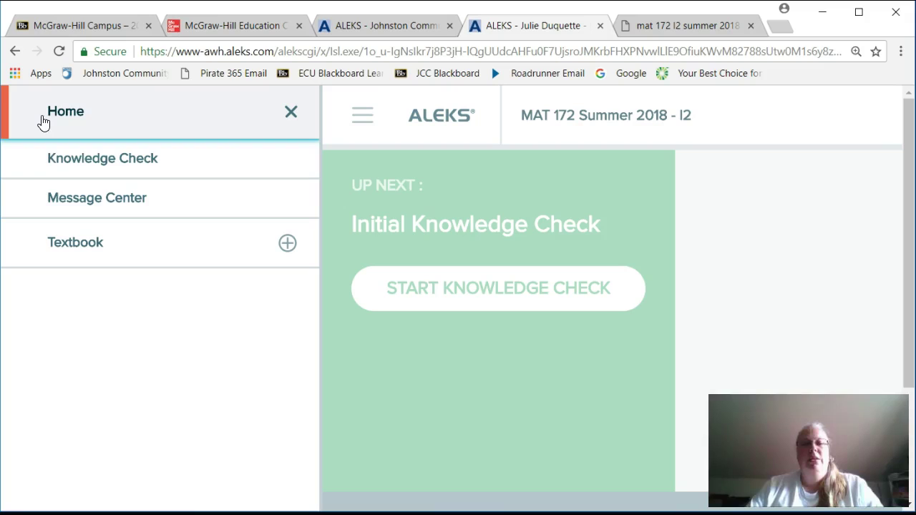
pyautogui.click(78, 256)
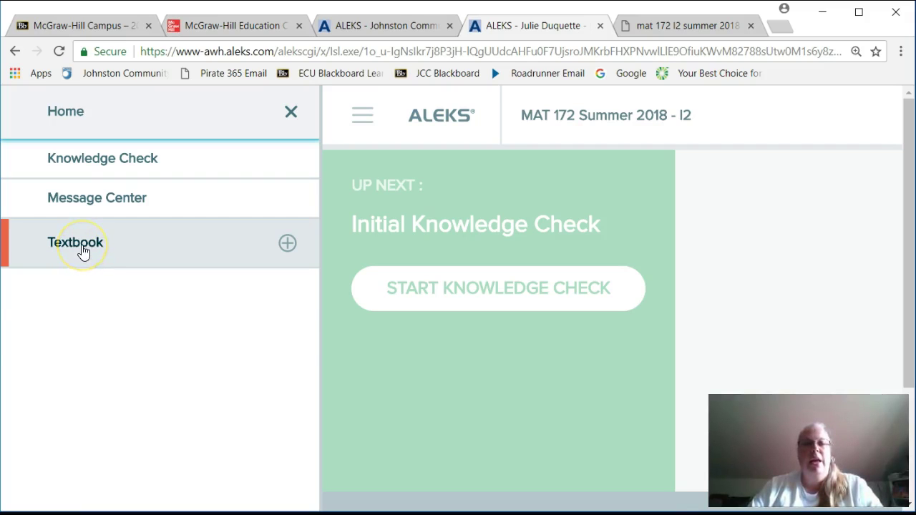
pyautogui.click(92, 287)
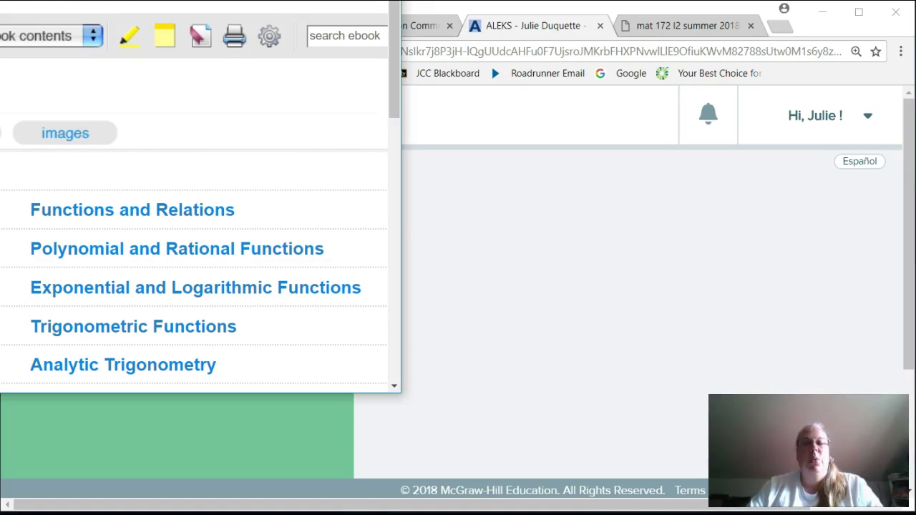
pyautogui.moveTo(140, 0); pyautogui.dragTo(368, 0)
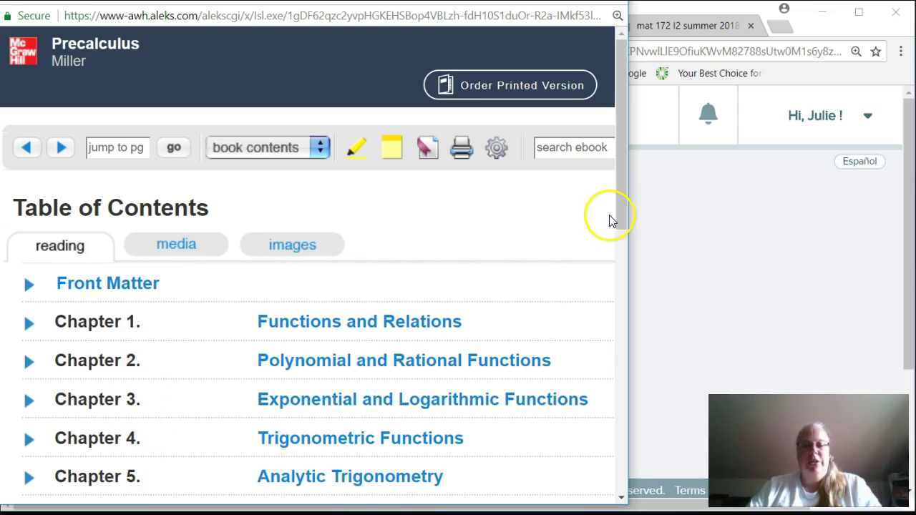
pyautogui.moveTo(620, 210); pyautogui.dragTo(623, 245)
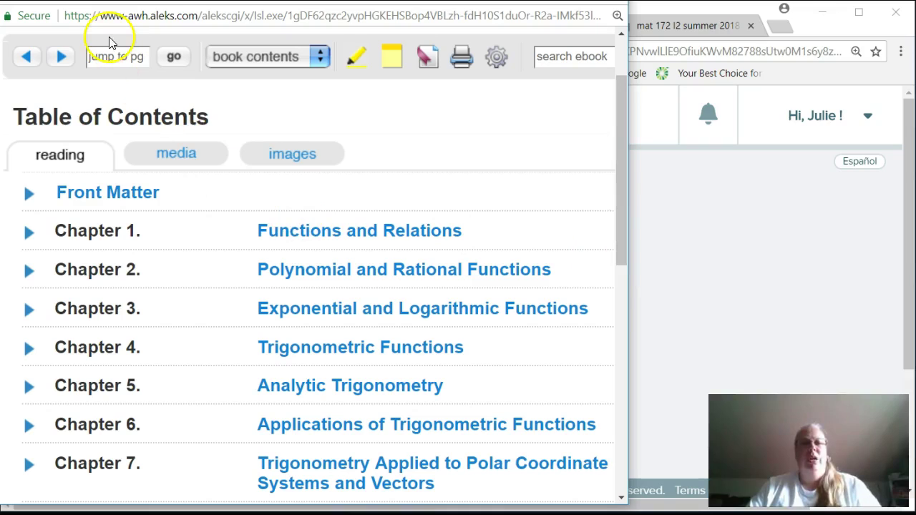
# Step: Display the media lectures for chapter 1, Functions and Relations, in the Precalculus ebook
pyautogui.click(112, 57)
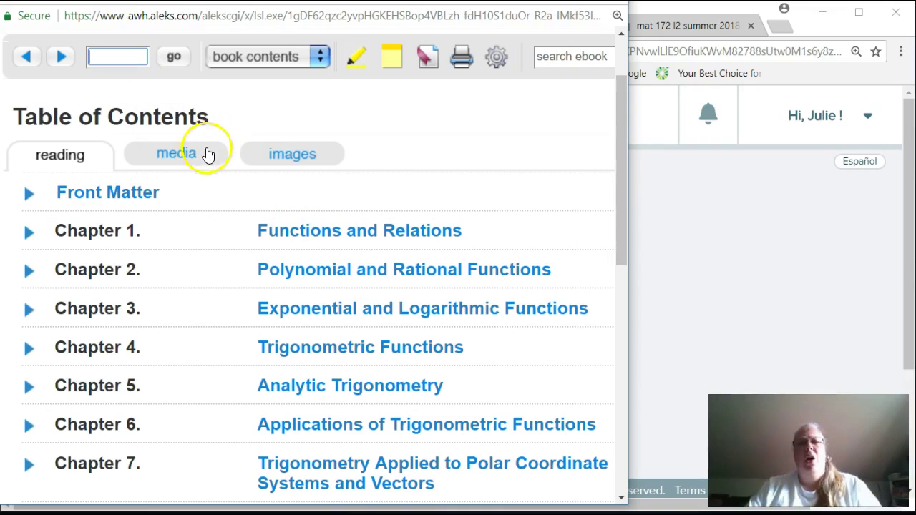
pyautogui.click(183, 164)
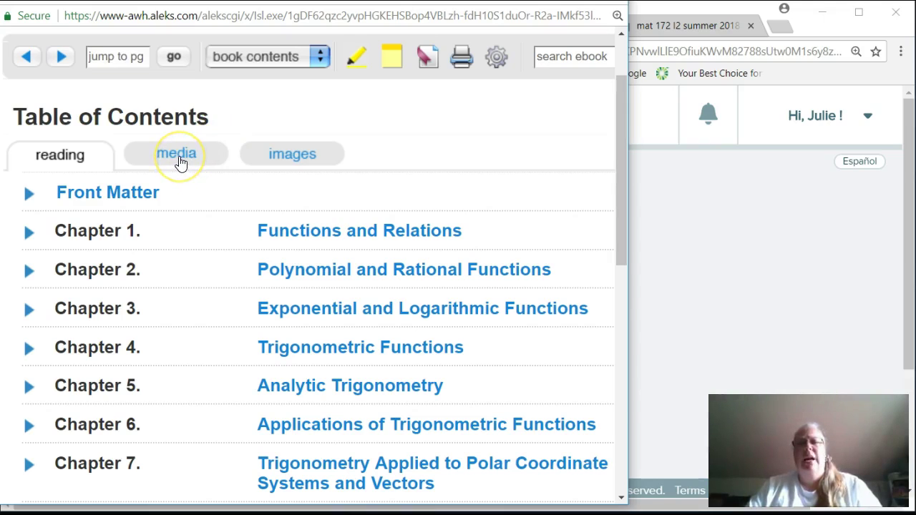
pyautogui.click(164, 364)
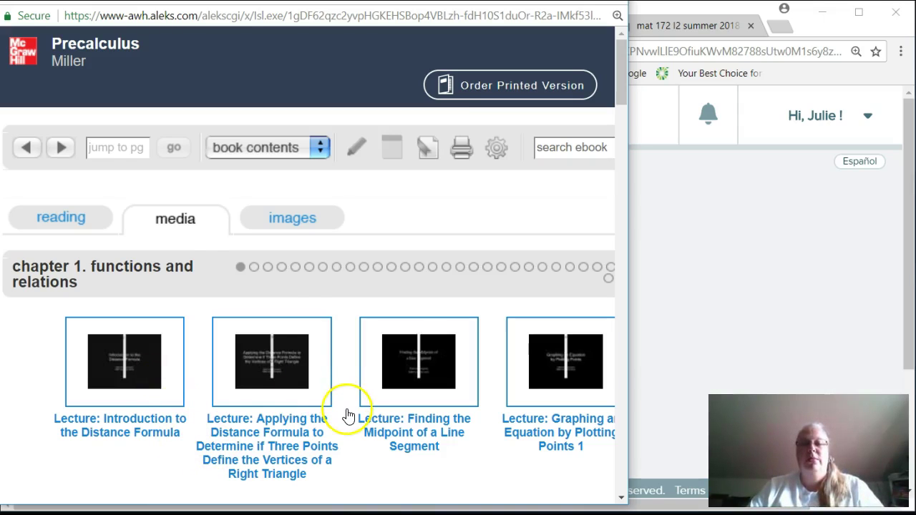
# Step: View Figure 1-2 among the ebook's chapter 1 images and show it in its reading section
pyautogui.click(301, 229)
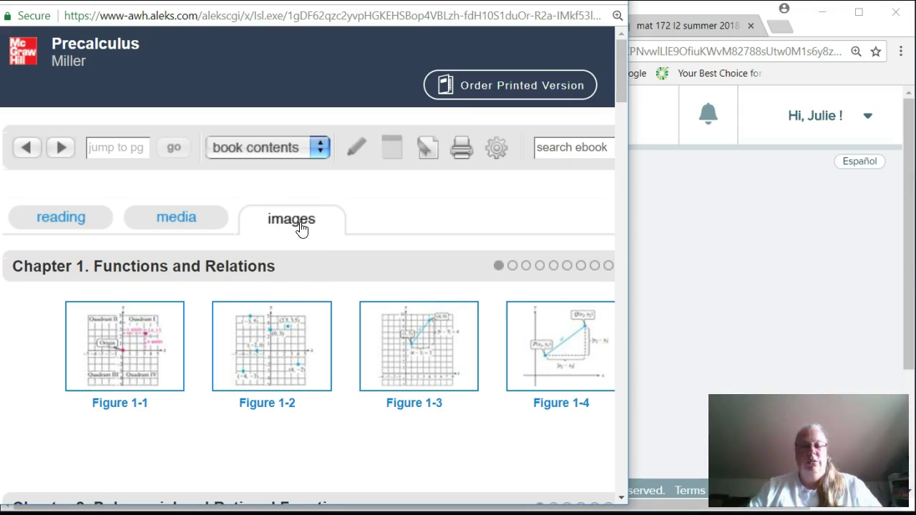
pyautogui.click(259, 367)
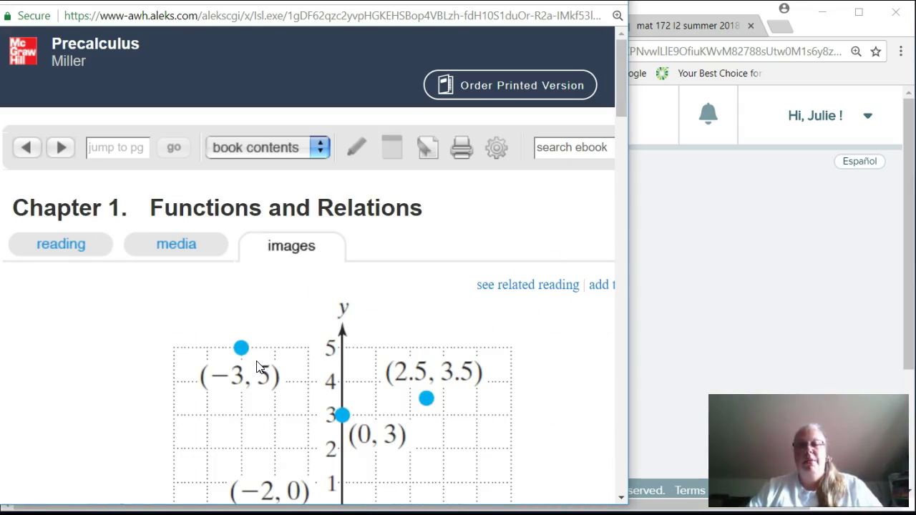
pyautogui.moveTo(623, 104)
pyautogui.mouseDown()
pyautogui.moveTo(623, 170)
pyautogui.moveTo(624, 107)
pyautogui.mouseUp()
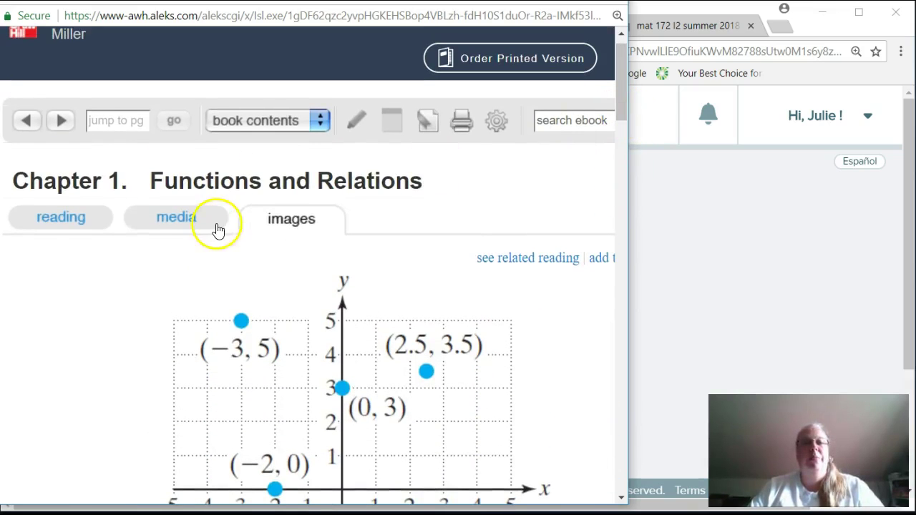
pyautogui.click(60, 218)
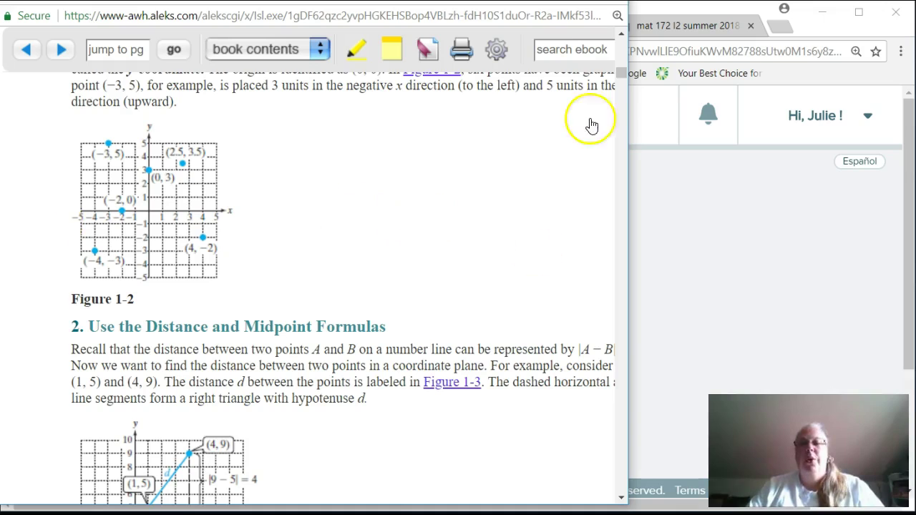
# Step: Return to the Blackboard course and graph x + y² = 9 in the Desmos Calculator
pyautogui.click(609, 2)
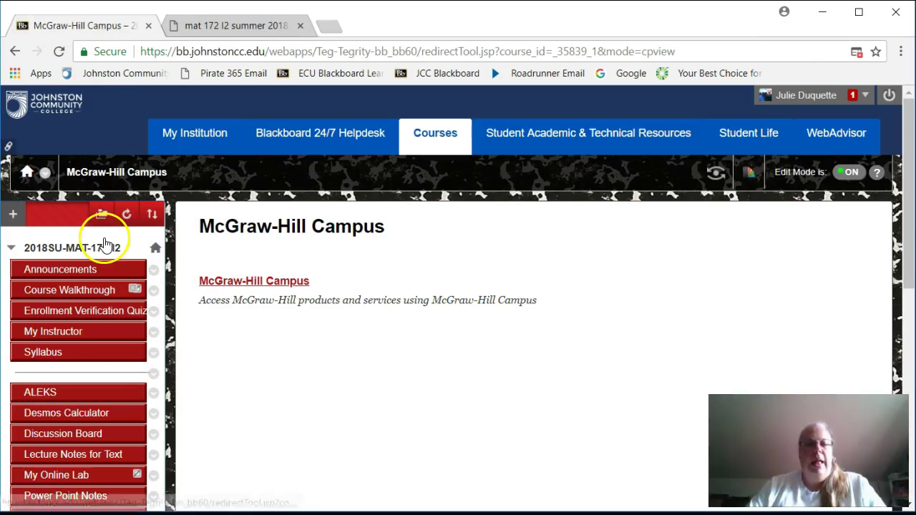
pyautogui.click(72, 415)
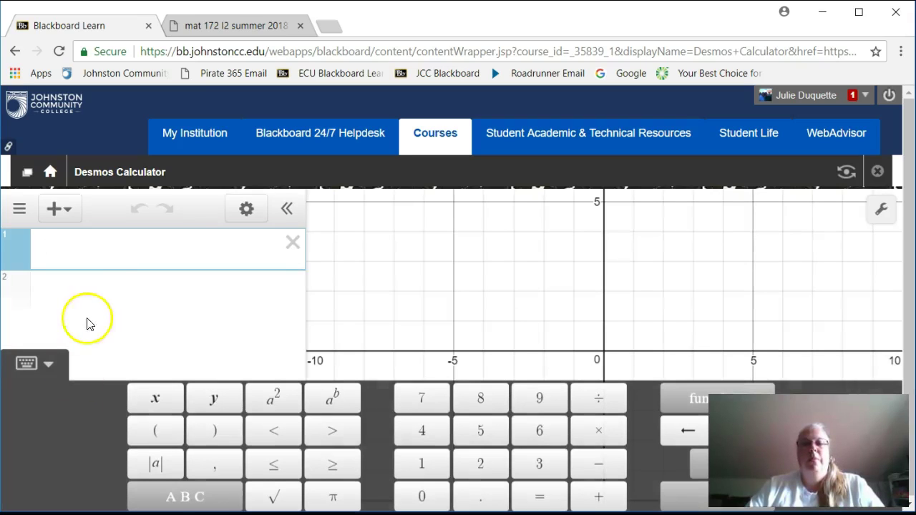
pyautogui.write('x + y')
pyautogui.click(270, 404)
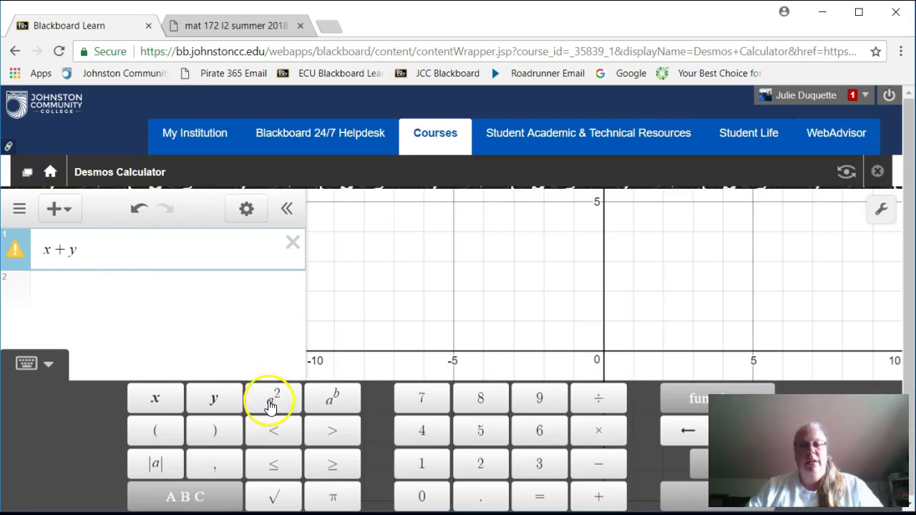
pyautogui.write('= ')
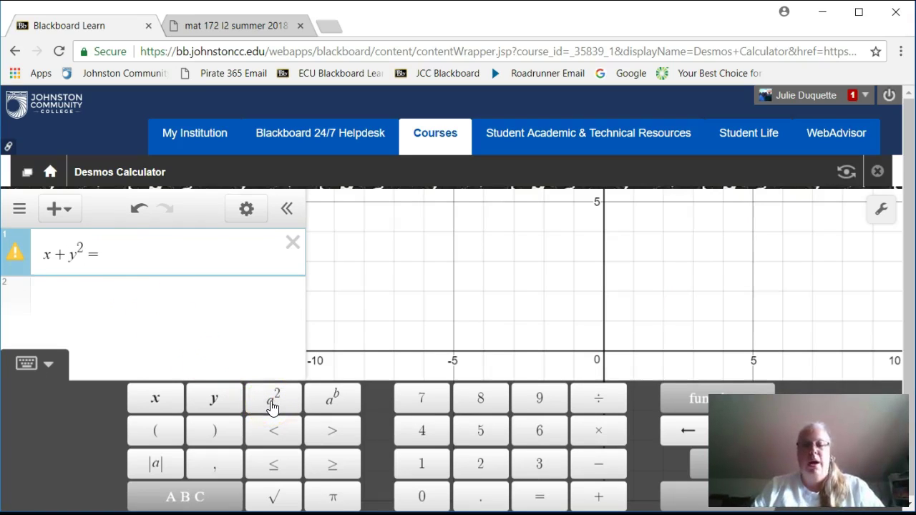
pyautogui.write('9')
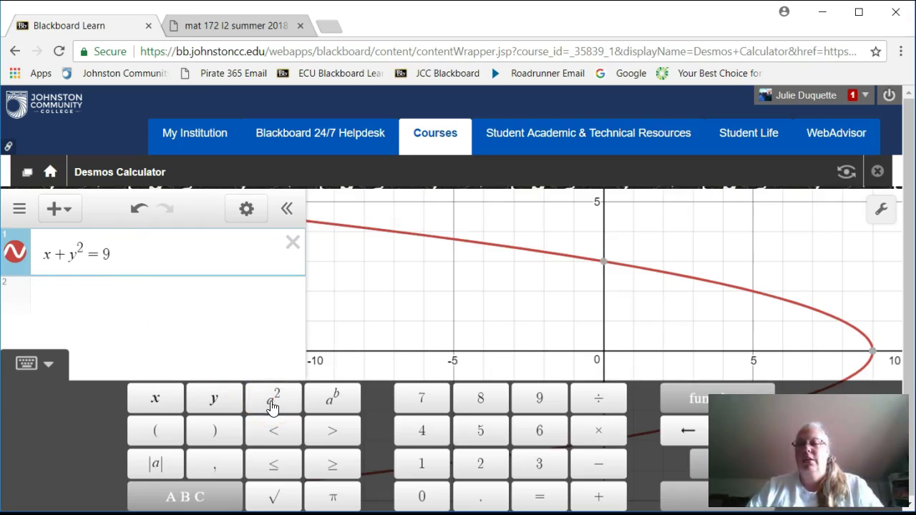
# Step: Hide the Desmos keypad, look at the item types that can be added, and clear the graphed equation
pyautogui.click(43, 367)
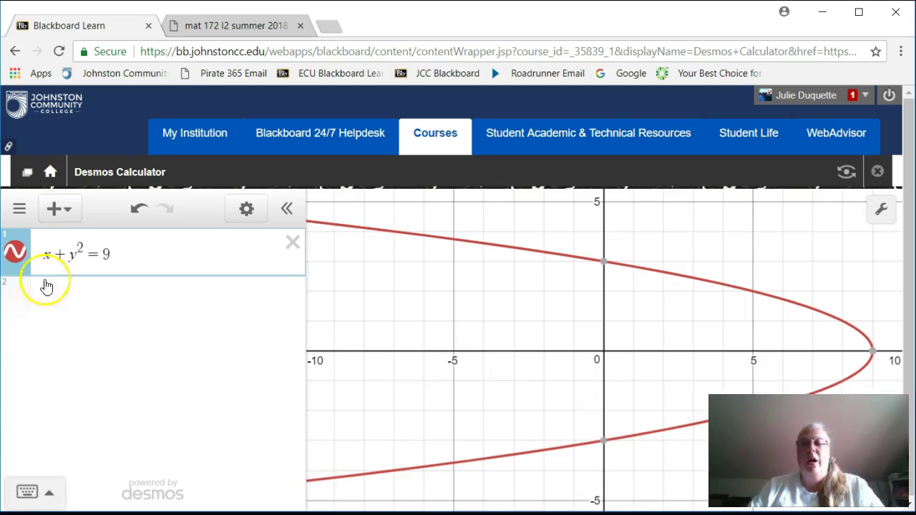
pyautogui.click(69, 213)
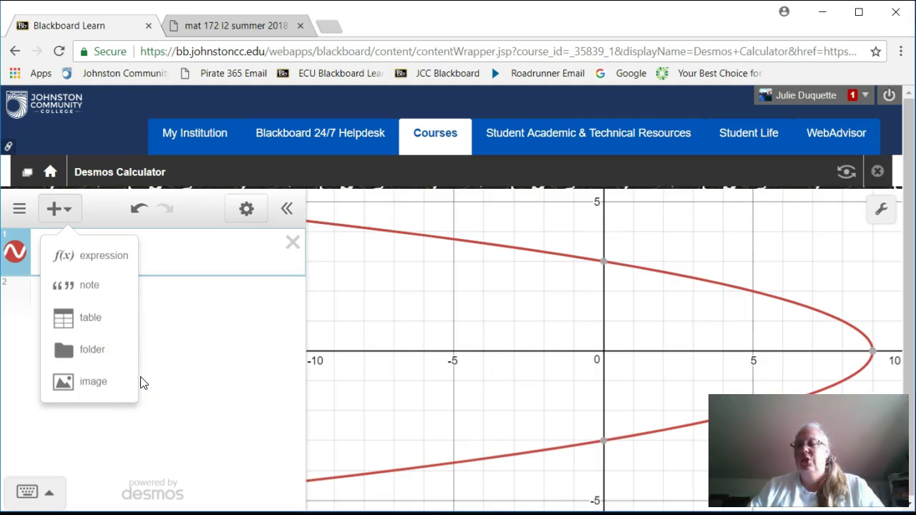
pyautogui.click(293, 244)
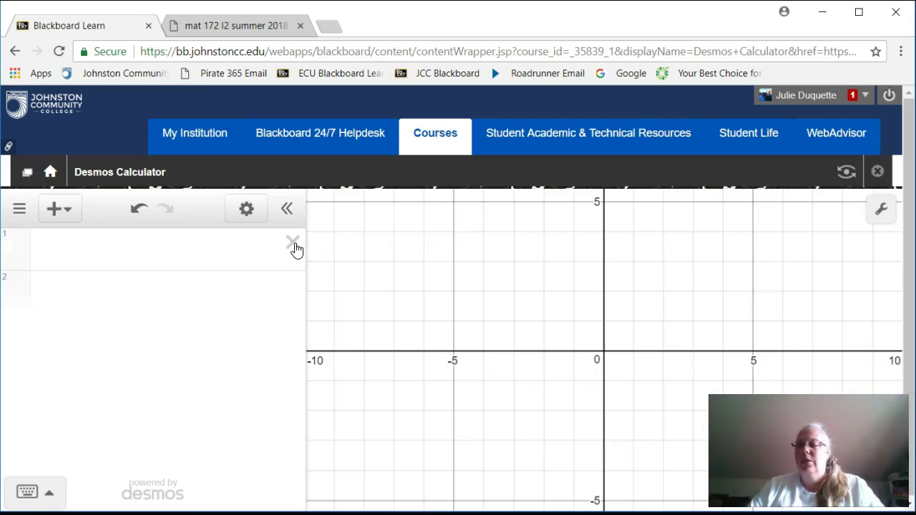
# Step: Leave the Desmos Calculator without saving and go back to the McGraw-Hill Campus page of the course
pyautogui.click(292, 28)
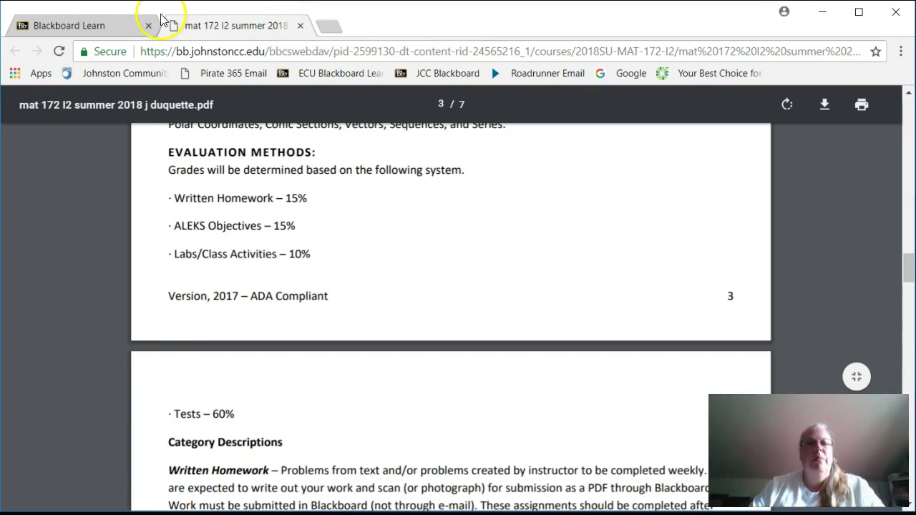
pyautogui.click(134, 24)
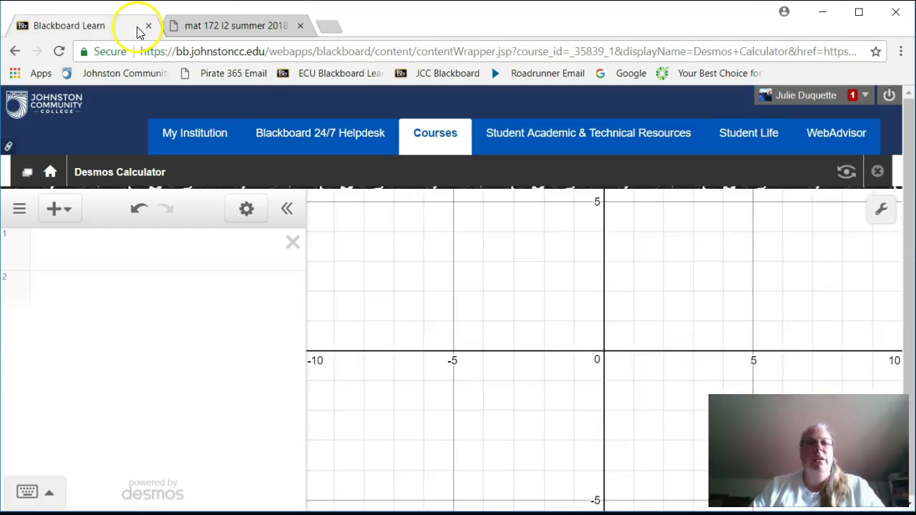
pyautogui.click(15, 52)
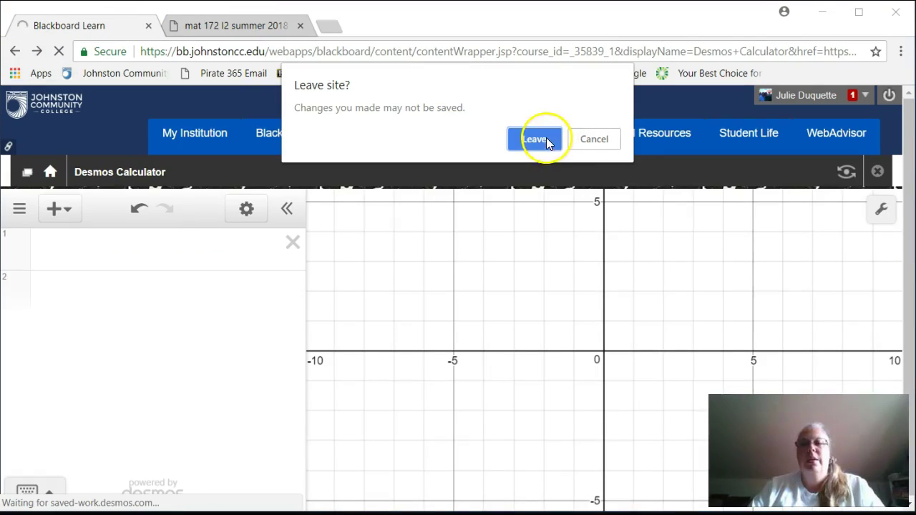
pyautogui.click(546, 140)
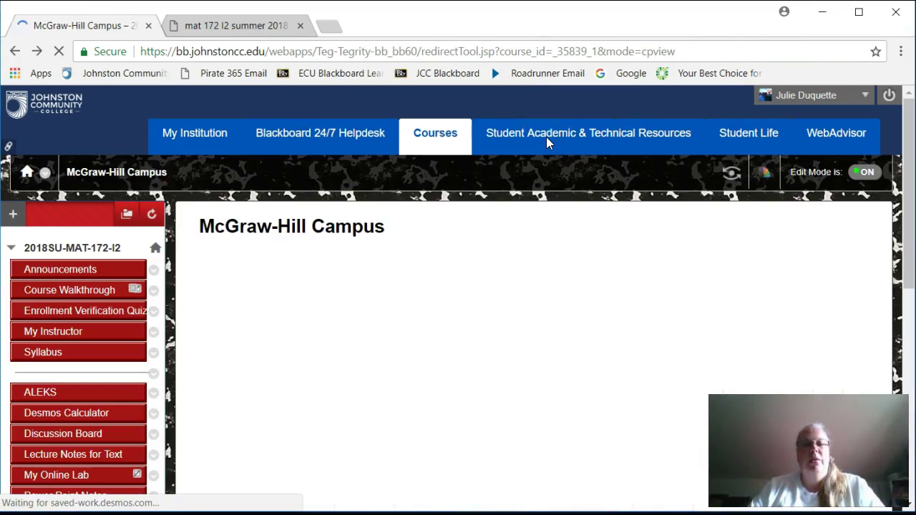
# Step: Open the Chapter 4 Notes folder in Lecture Notes for Text and look over its blank and solution files
pyautogui.click(89, 460)
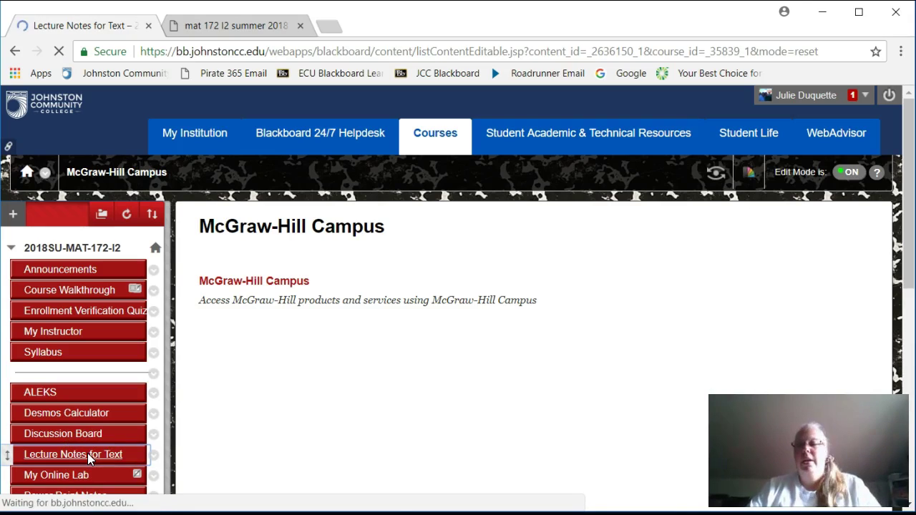
pyautogui.click(174, 412)
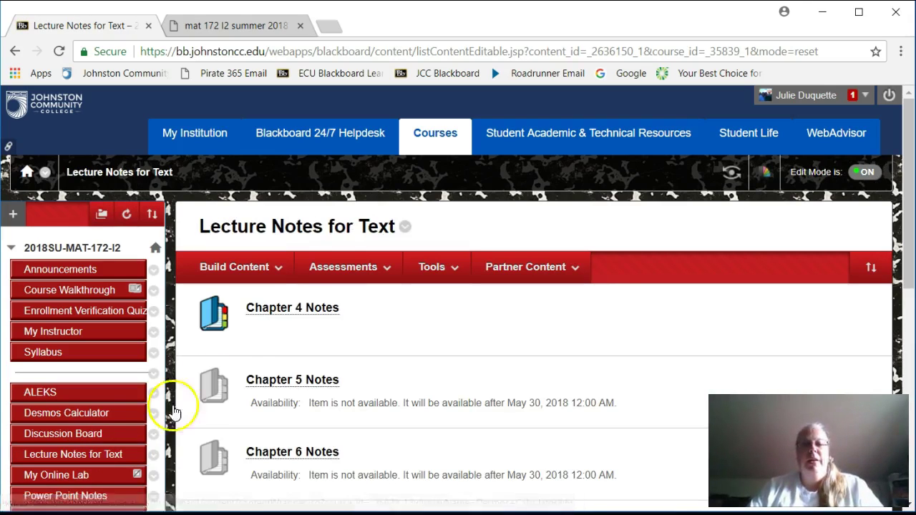
pyautogui.click(282, 309)
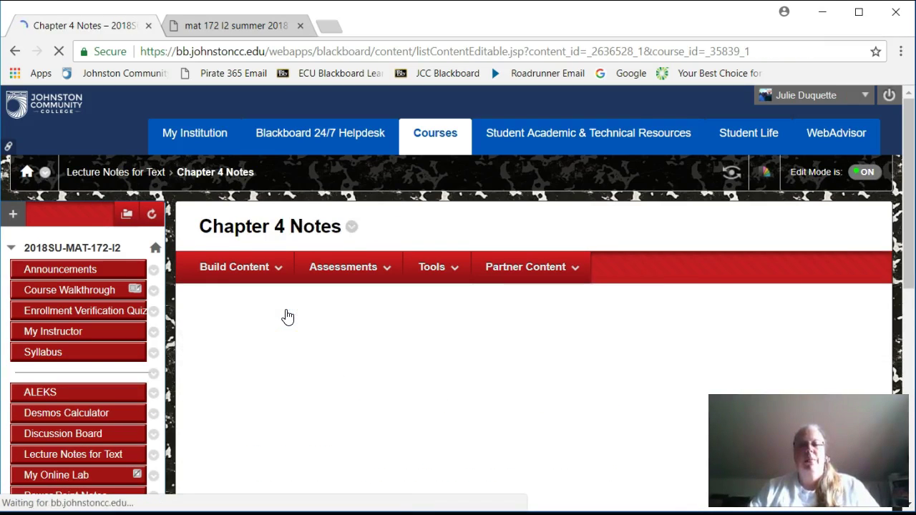
pyautogui.moveTo(909, 224); pyautogui.dragTo(907, 266)
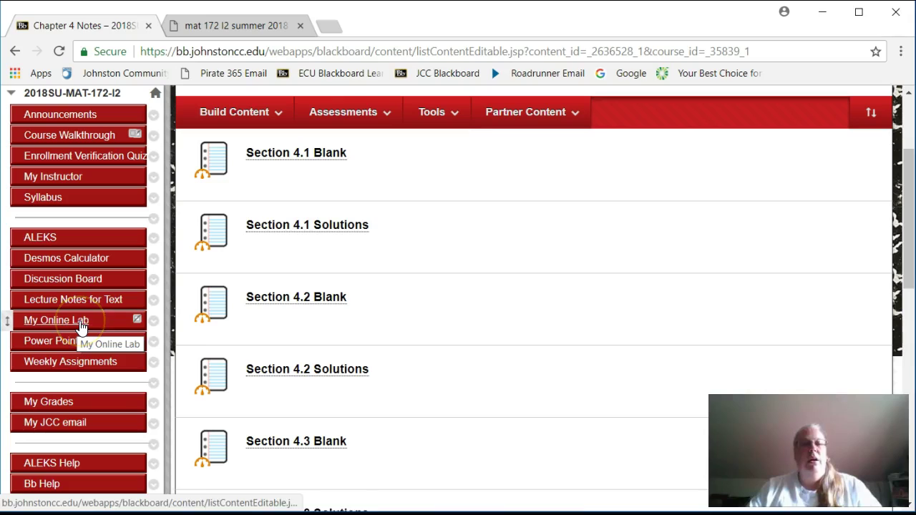
# Step: Open the Unit 1 folder in the course's Power Point Notes
pyautogui.click(81, 327)
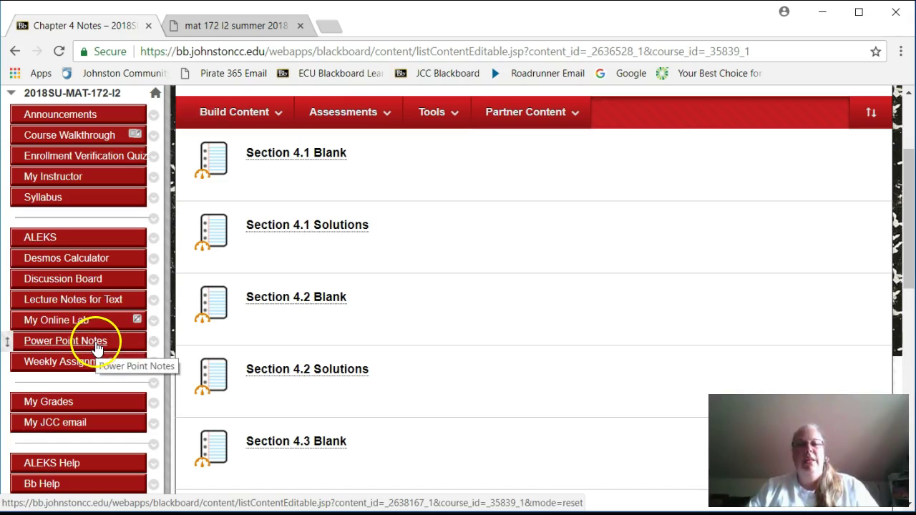
pyautogui.click(95, 341)
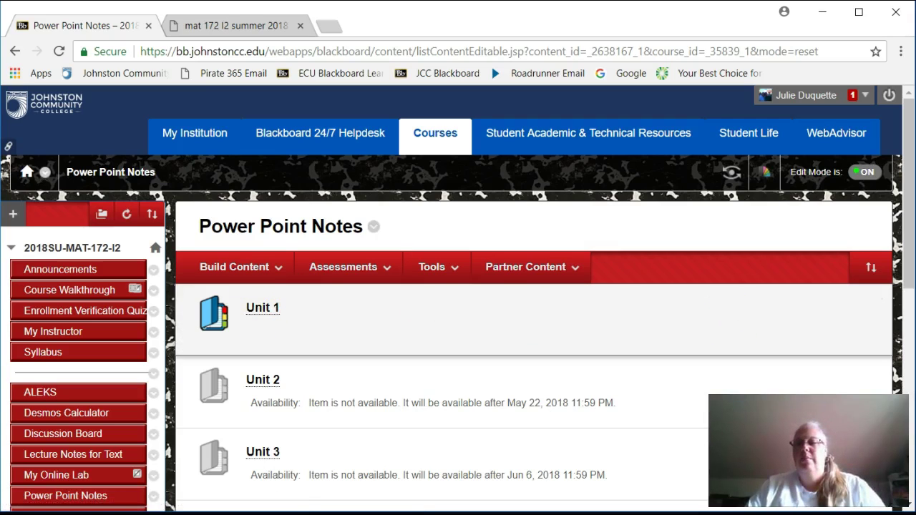
pyautogui.moveTo(903, 262)
pyautogui.mouseDown()
pyautogui.moveTo(905, 327)
pyautogui.moveTo(906, 283)
pyautogui.mouseUp()
pyautogui.click(261, 284)
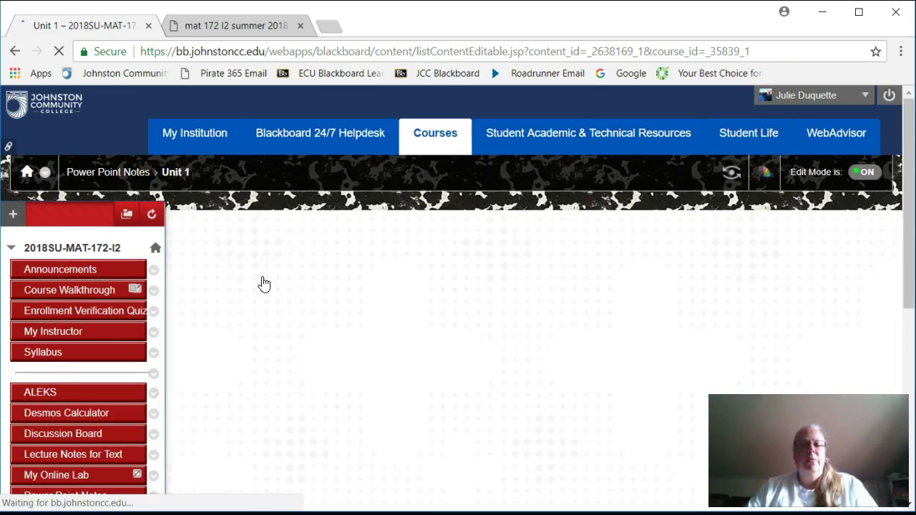
# Step: Download the 4.1 Angles and Their Measure presentation from Unit 1 and open it in PowerPoint
pyautogui.moveTo(909, 211); pyautogui.dragTo(909, 270)
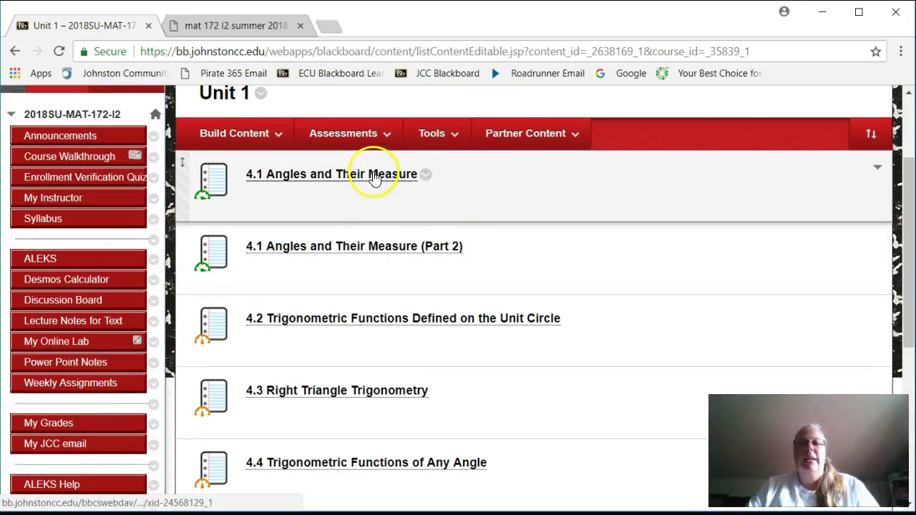
pyautogui.click(372, 175)
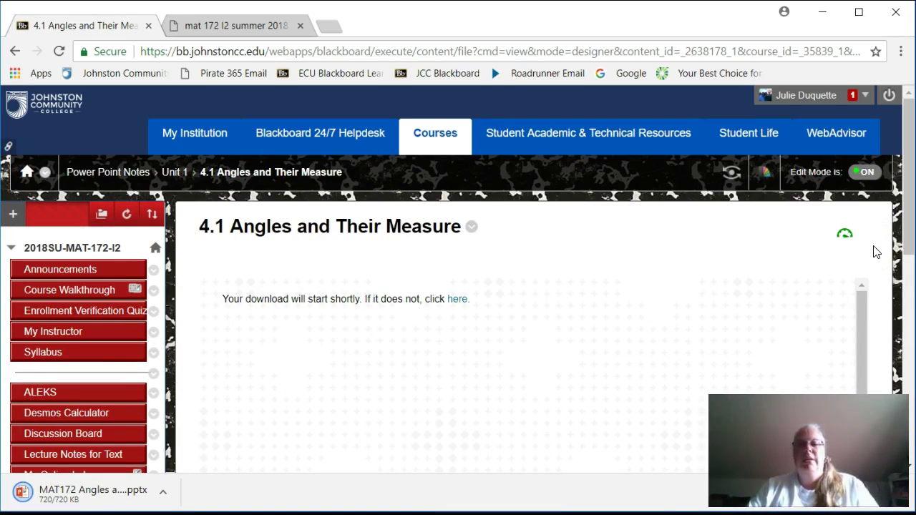
pyautogui.click(143, 494)
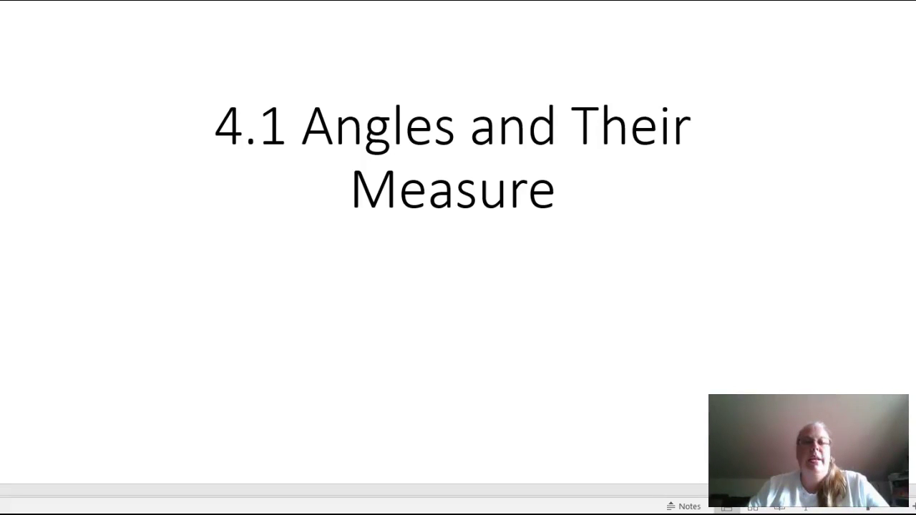
# Step: Advance the presentation from its title through the definition slides to the Example 1 slide
pyautogui.press('Right')
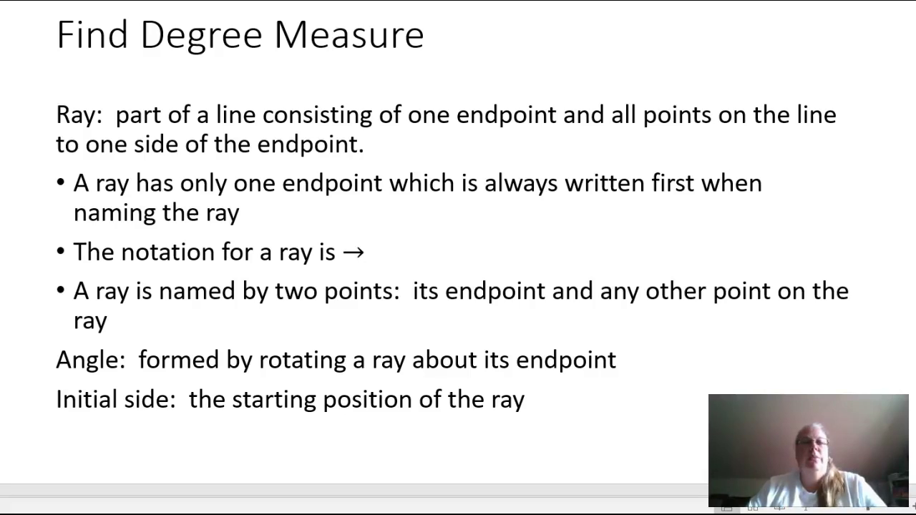
pyautogui.press('Right')
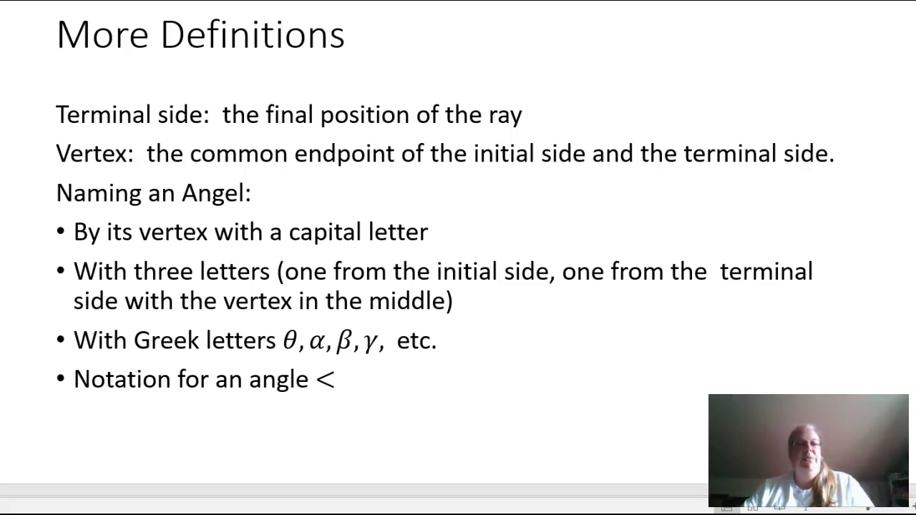
pyautogui.press('Right')
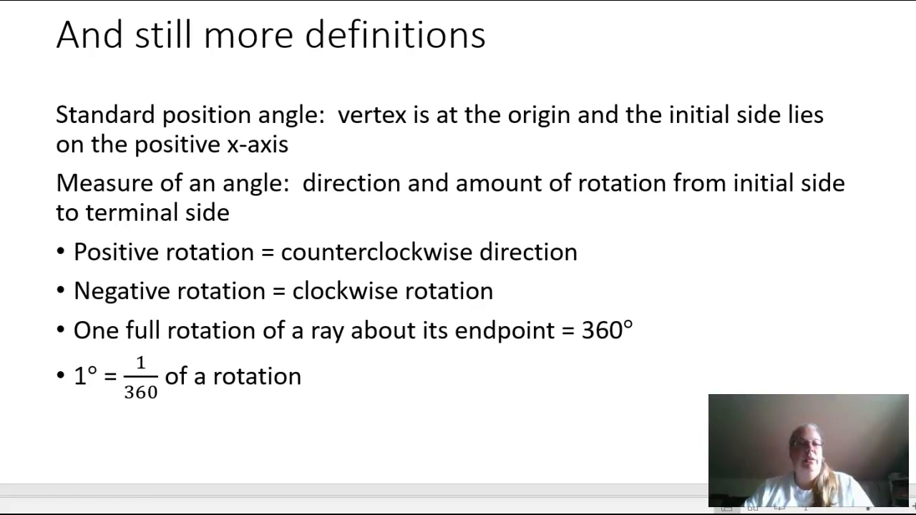
pyautogui.press('Right')
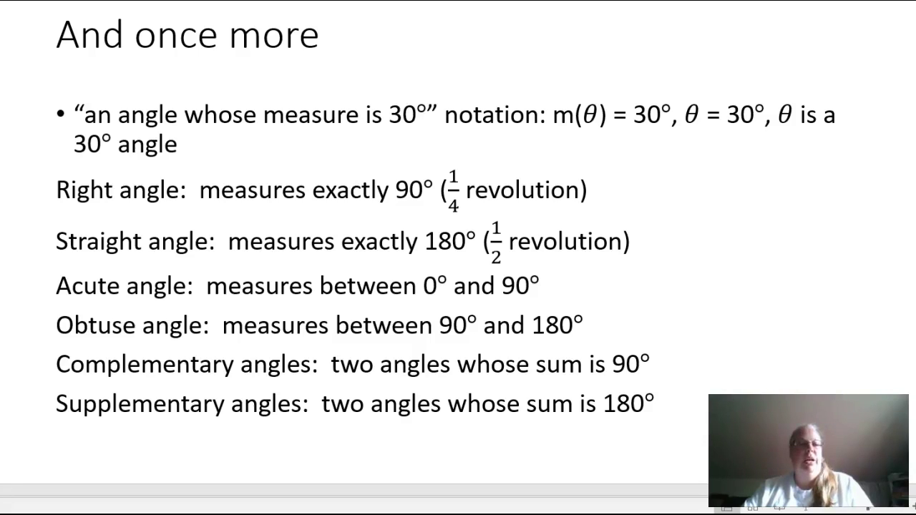
pyautogui.press('Right')
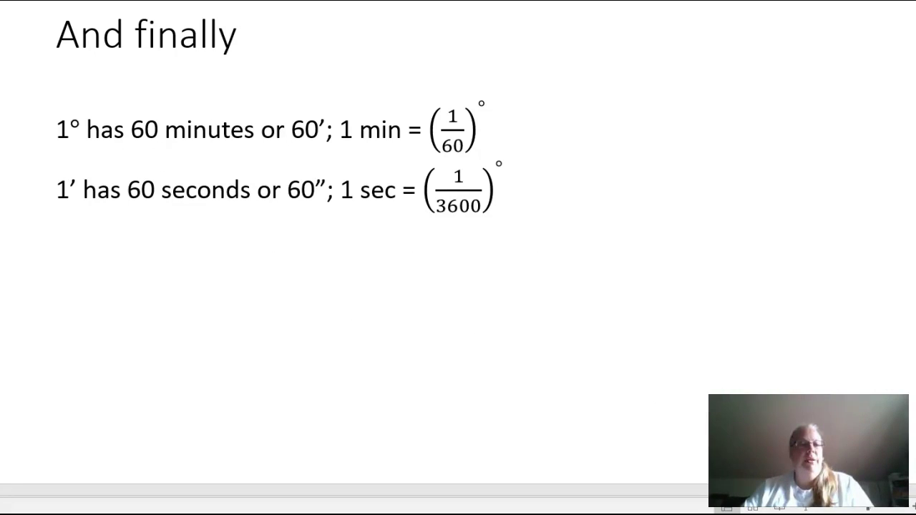
pyautogui.press('Right')
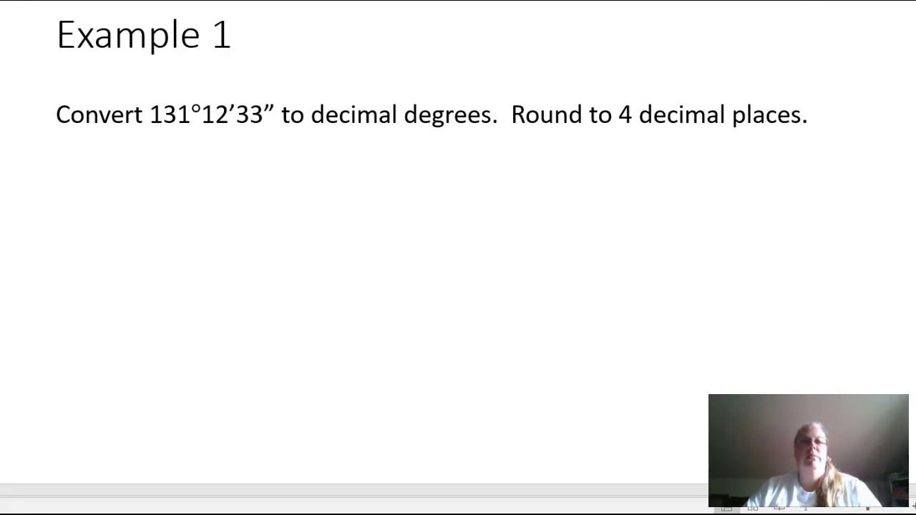
# Step: Switch back to the Blackboard course in Chrome and open the Week 1 folder in Weekly Assignments
pyautogui.hotkey('alt', 'Tab')
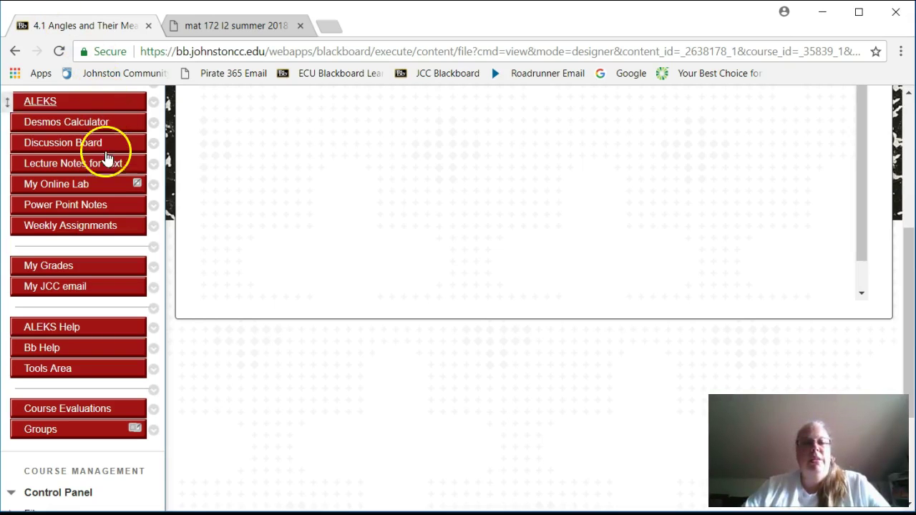
pyautogui.click(101, 228)
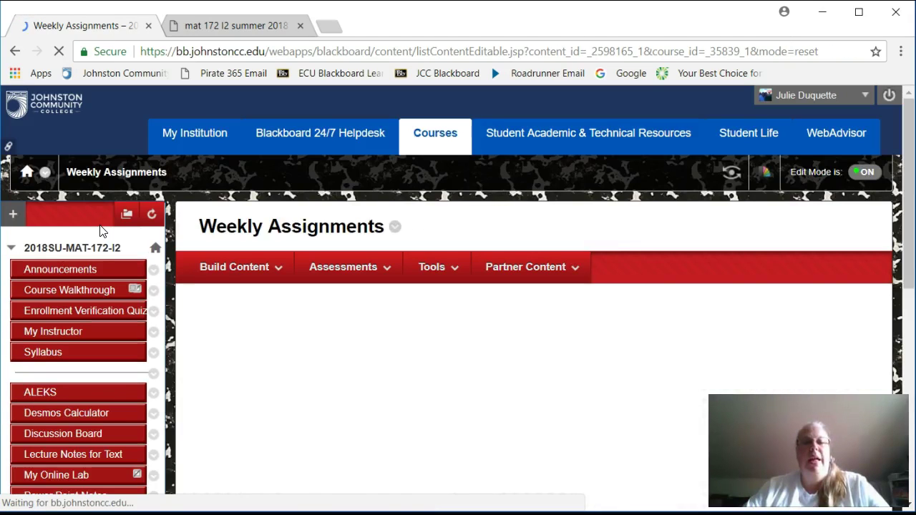
pyautogui.click(241, 290)
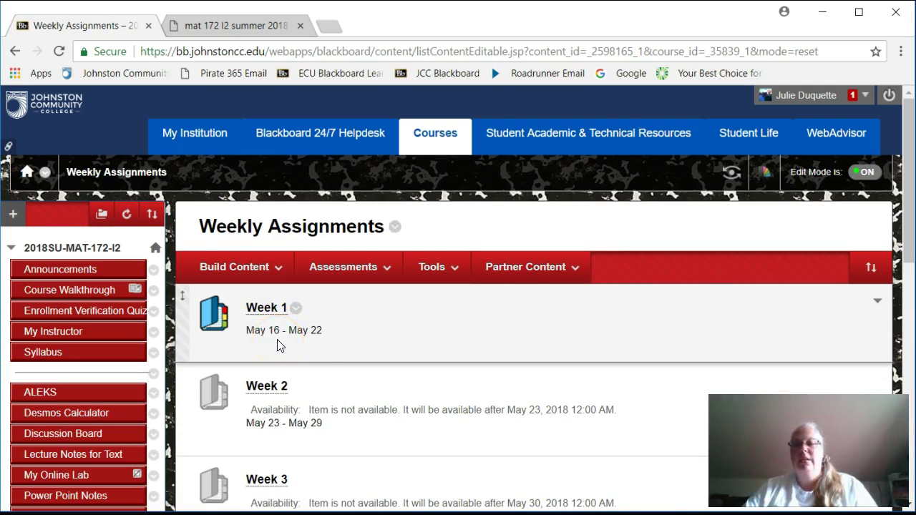
pyautogui.click(274, 319)
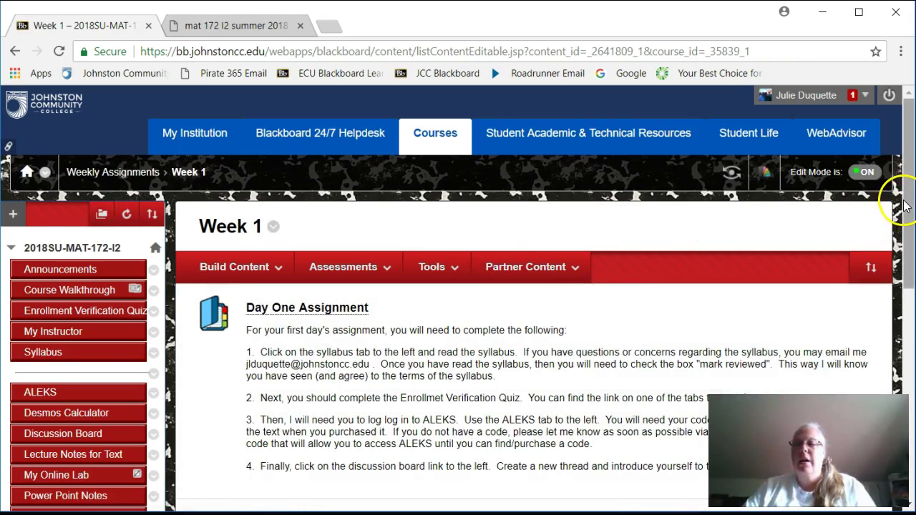
# Step: Look over the Day One Assignment, Week 1 Assignments and ALEKS Assignment 1 items in the Week 1 folder
pyautogui.moveTo(906, 198); pyautogui.dragTo(910, 282)
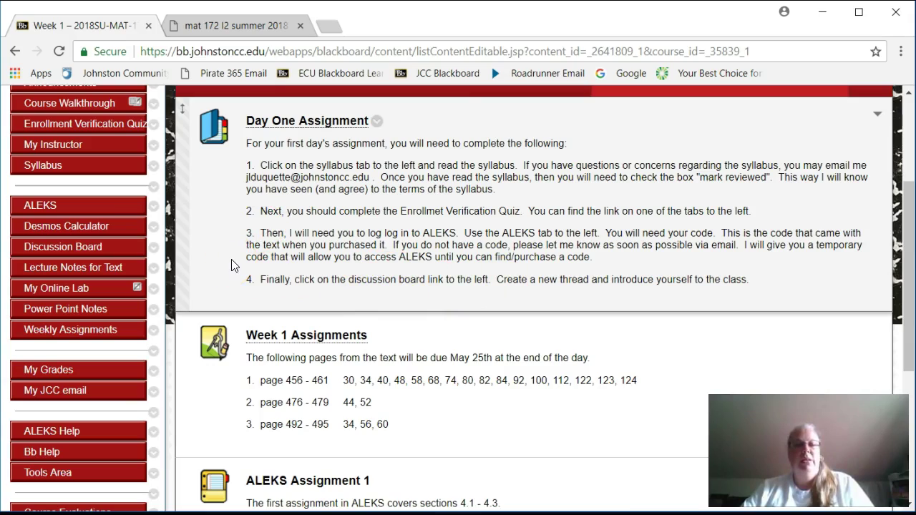
pyautogui.scroll(-1, 900, 244)
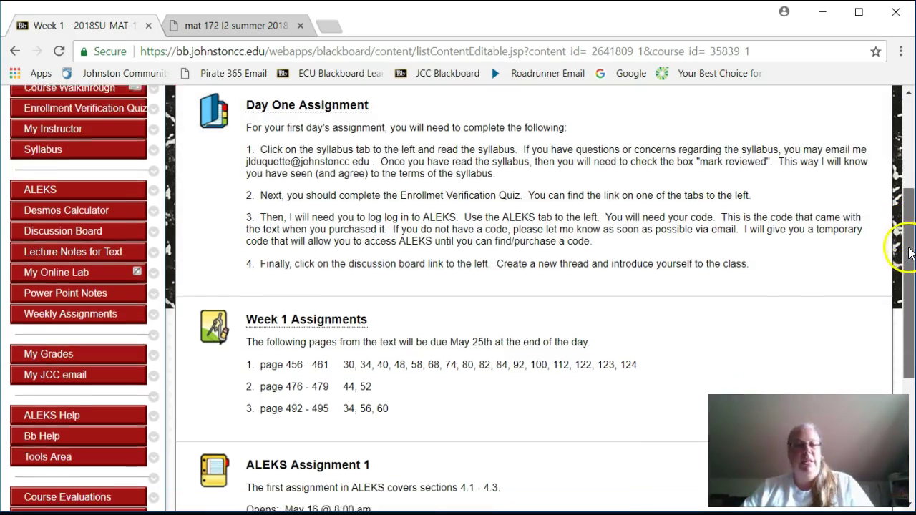
pyautogui.moveTo(908, 268); pyautogui.dragTo(906, 210)
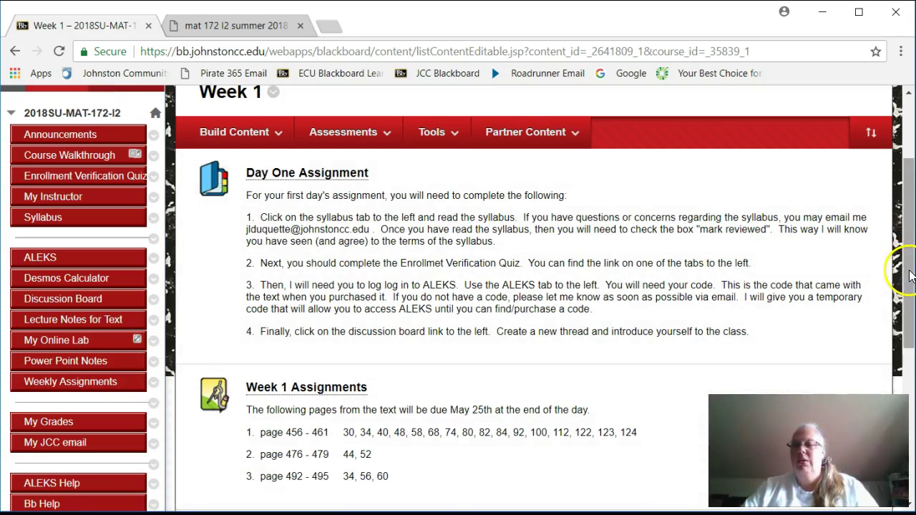
pyautogui.moveTo(909, 265); pyautogui.dragTo(910, 324)
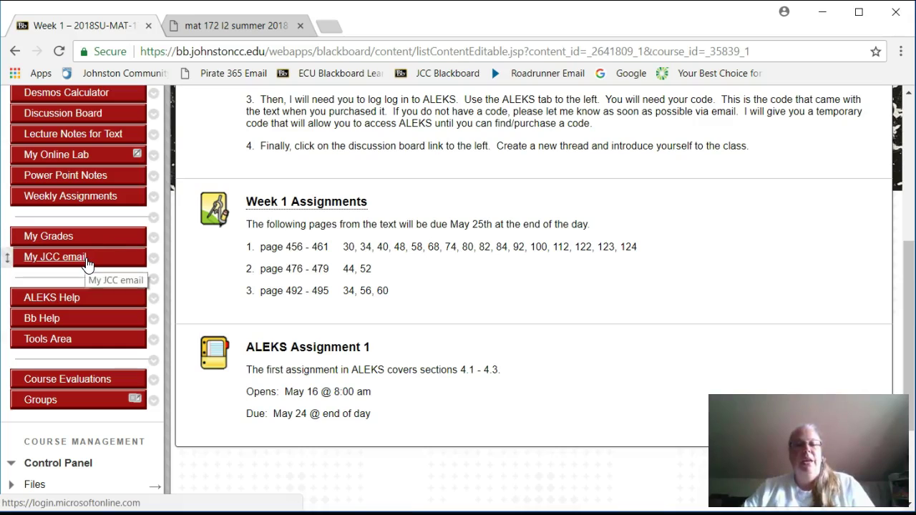
# Step: Open the course's ALEKS Help page, review the customer support hours and contact options, and return to the Week 1 folder
pyautogui.click(74, 301)
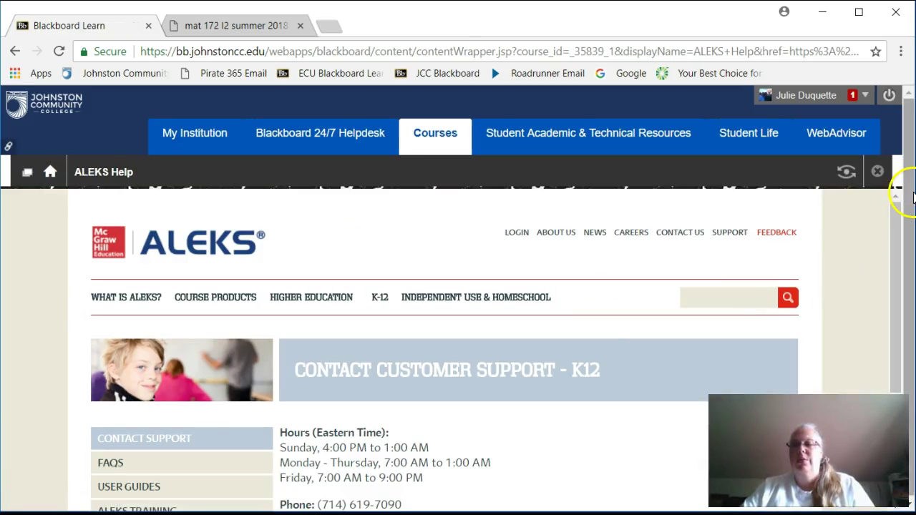
pyautogui.moveTo(909, 193); pyautogui.dragTo(894, 331)
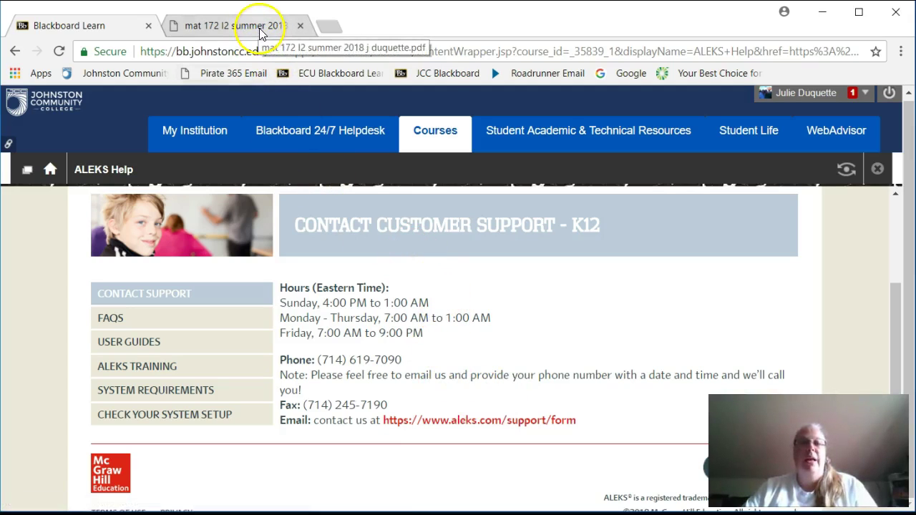
pyautogui.click(17, 56)
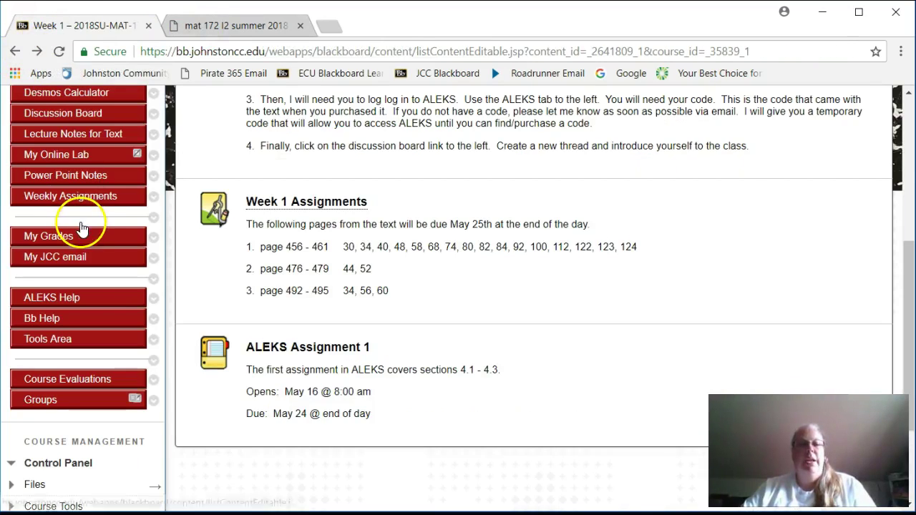
# Step: Open the course's Tools Area and look through the whole list of available tools
pyautogui.click(61, 346)
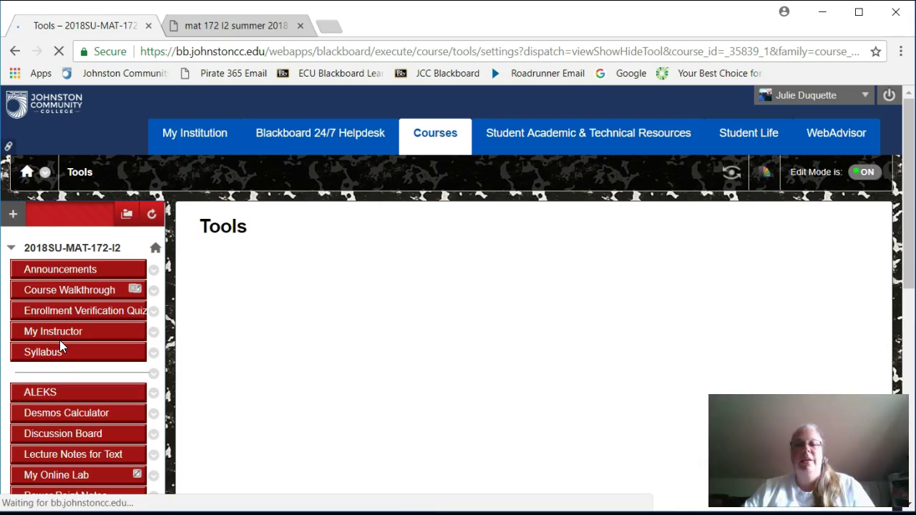
pyautogui.moveTo(906, 153); pyautogui.dragTo(906, 398)
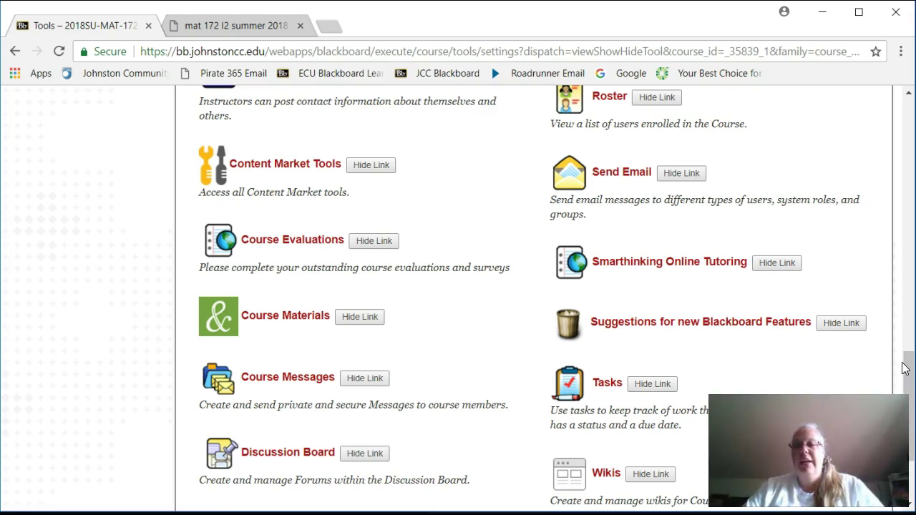
pyautogui.moveTo(908, 372); pyautogui.dragTo(909, 129)
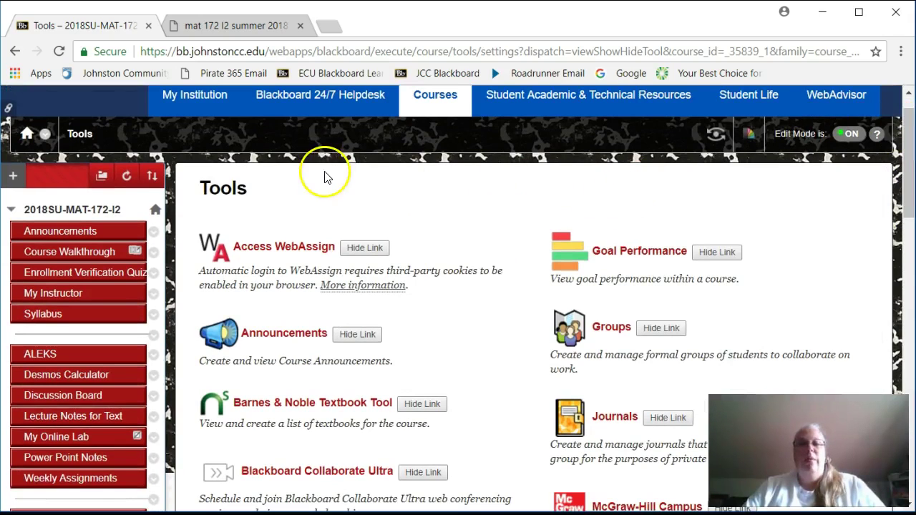